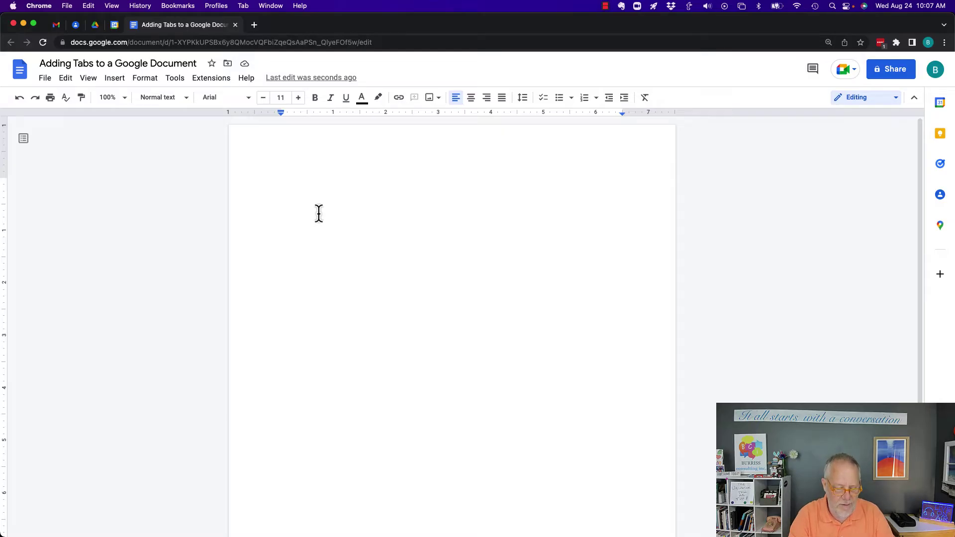
Enter a tab-separated row: 500, 600, 700, 800, 900, 100, 200, 300, 400, 500, 600, 700, 800, and start a new line.
type("500\t")
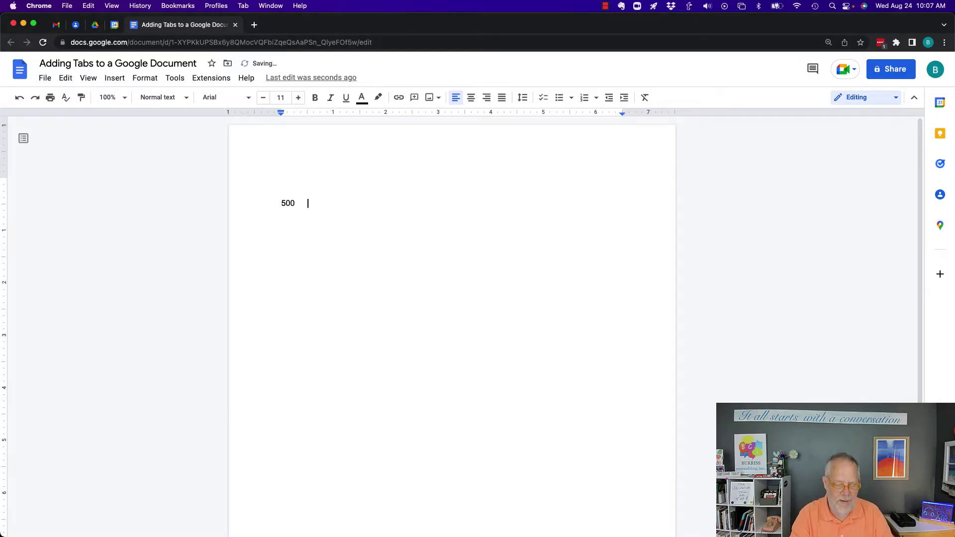
type("600")
key("Tab")
type("700")
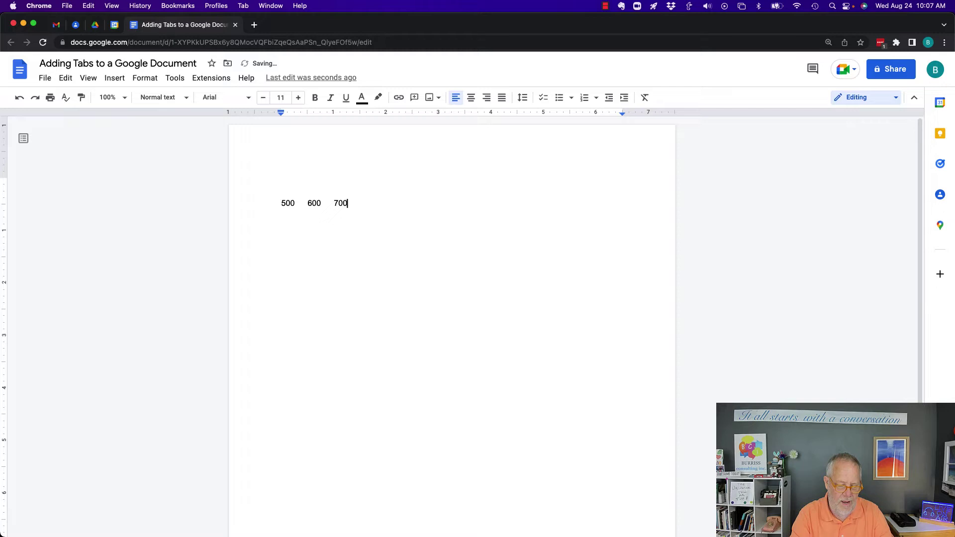
type("800")
key("BackSpace")
key("BackSpace")
key("BackSpace")
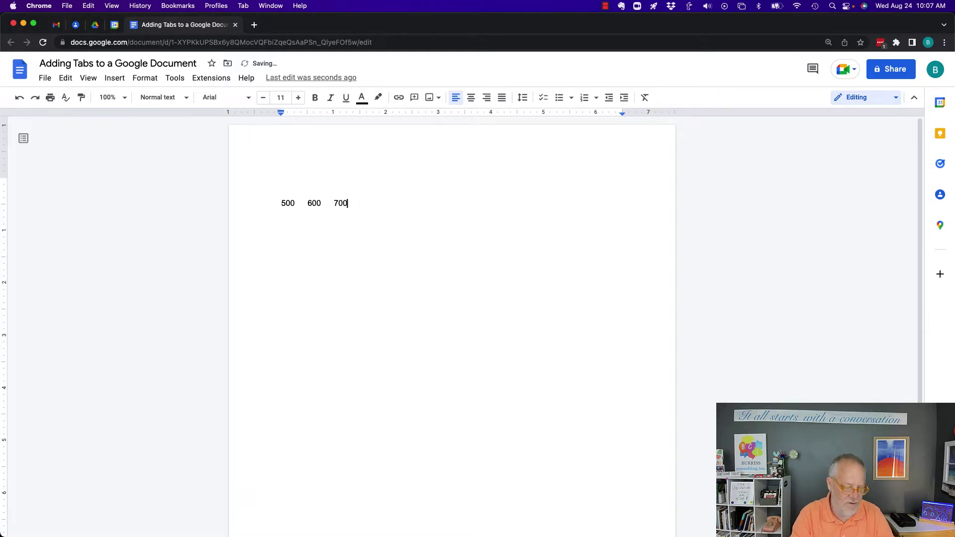
type("800\t900\t100\t200\t")
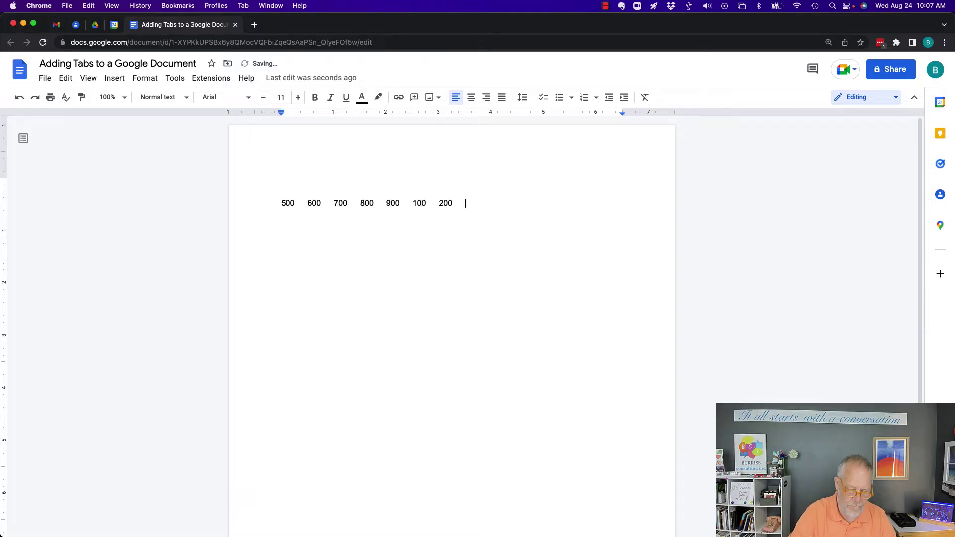
type("300\t400\t500\t600\t700")
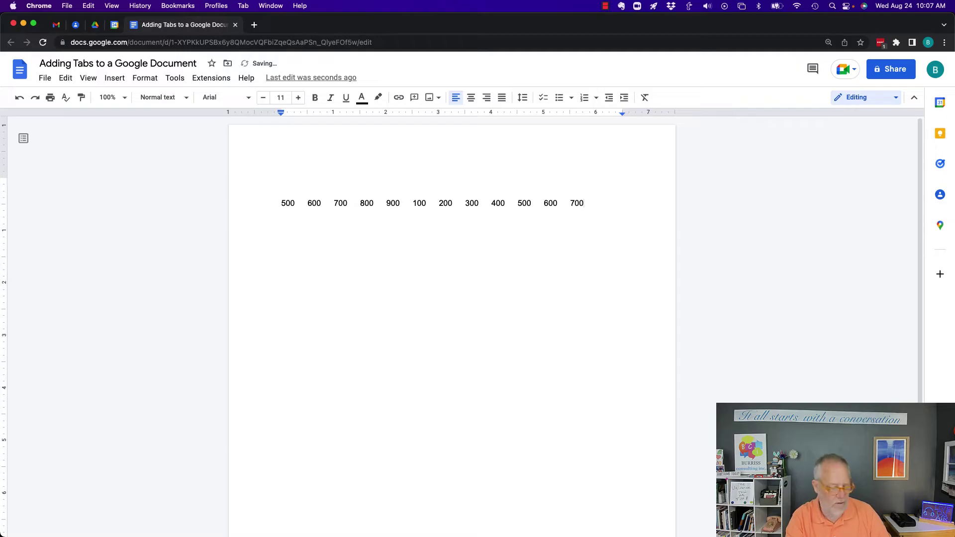
type("\t800")
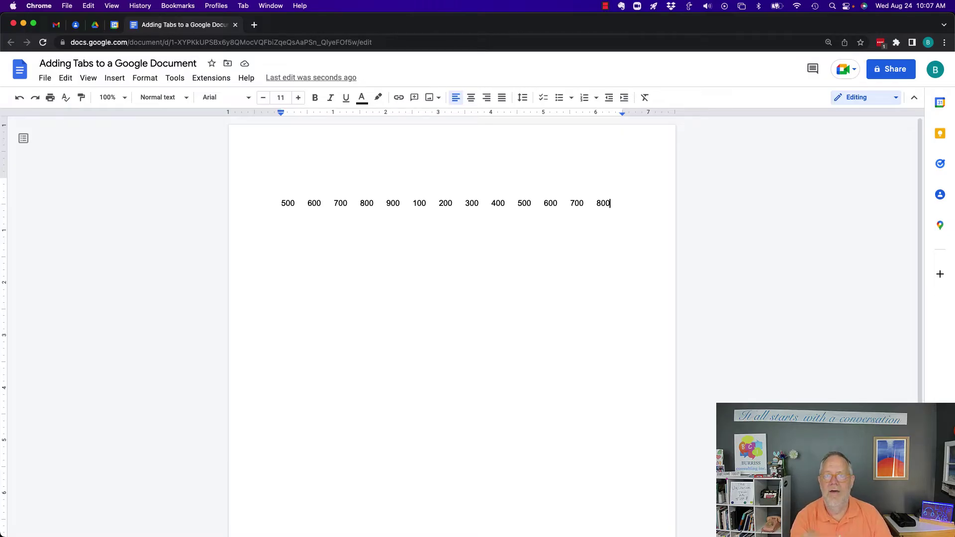
key("Return")
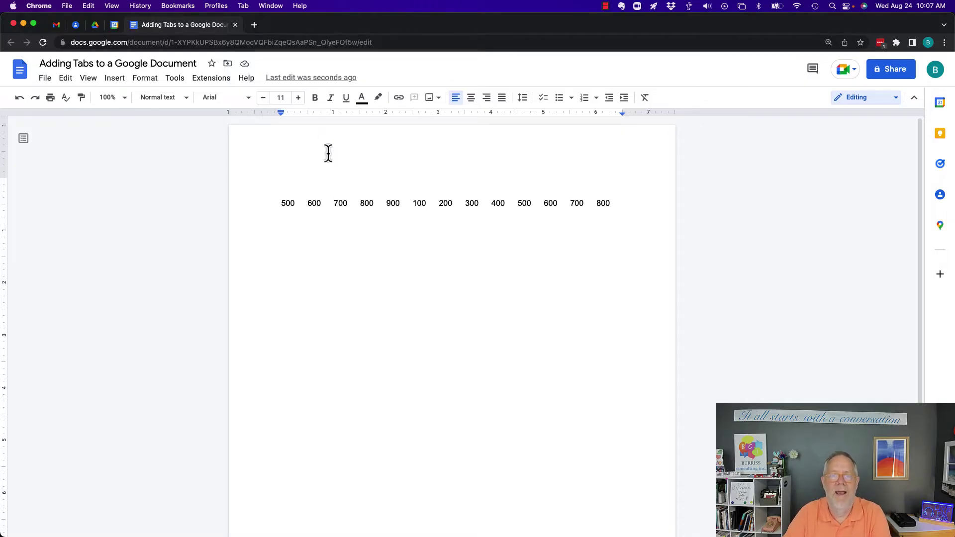
Add left tab-stops at 1, 2, 3, 4, 5 and 6 inches on the line below the first row.
left_click(333, 113)
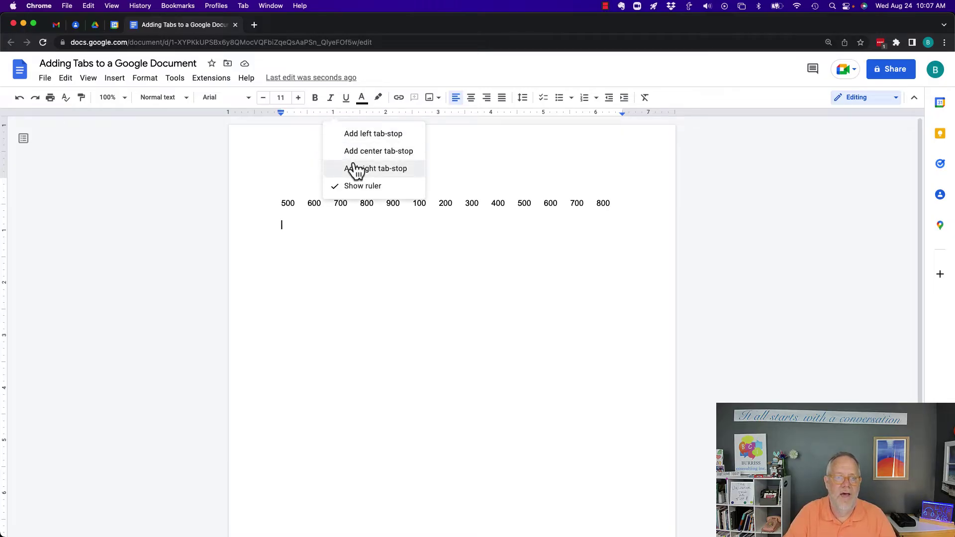
left_click(374, 135)
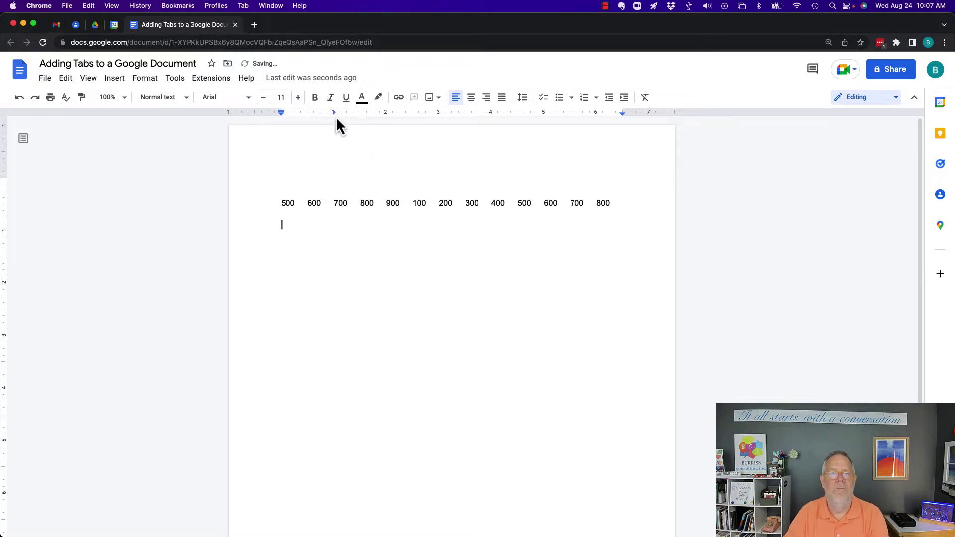
left_click(386, 112)
left_click(401, 135)
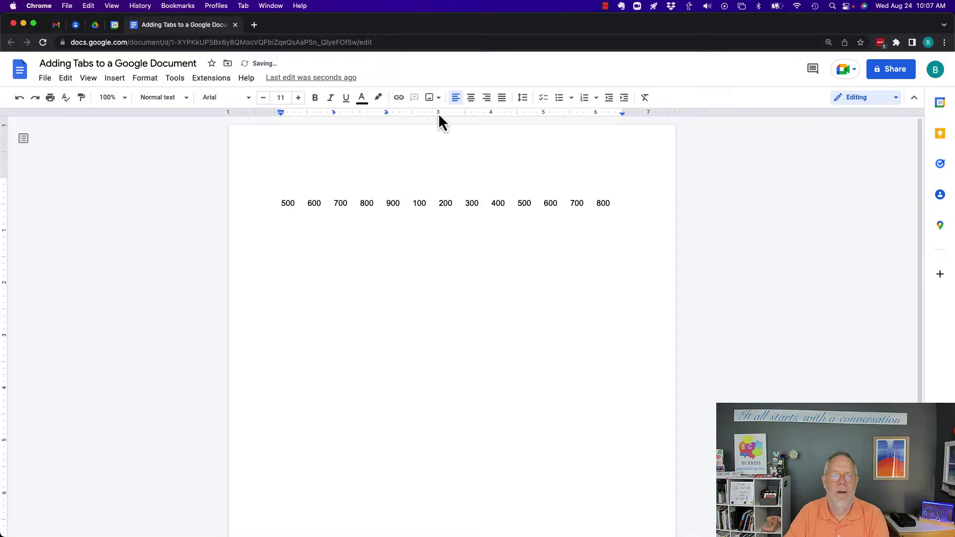
left_click(438, 114)
left_click(451, 135)
left_click(490, 112)
left_click(504, 136)
left_click(543, 113)
left_click(551, 136)
left_click(596, 115)
left_click(607, 135)
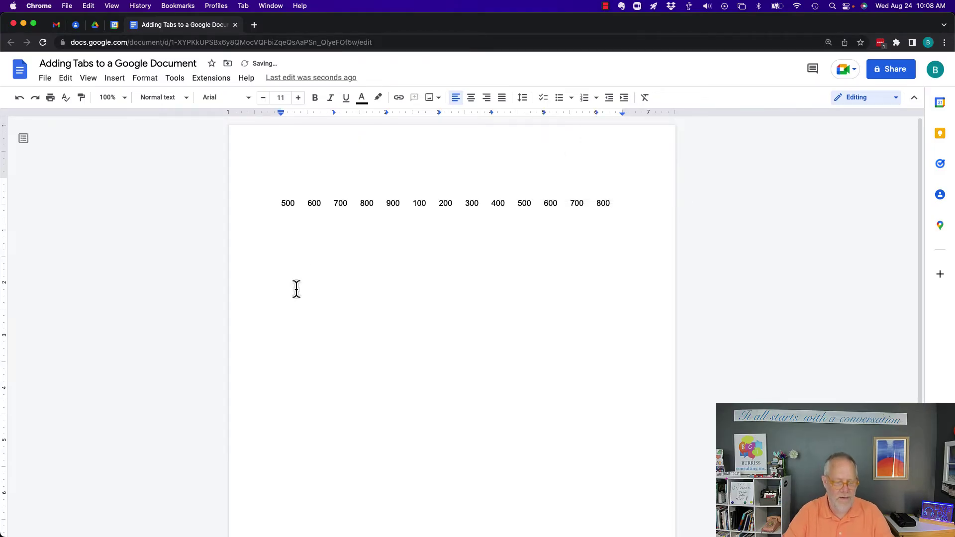
Enter a second tab-separated row with the numbers 100, 200, 300, 400, 500, 600 and 700.
key("Return")
type("100")
key("Tab")
type("200")
key("Tab")
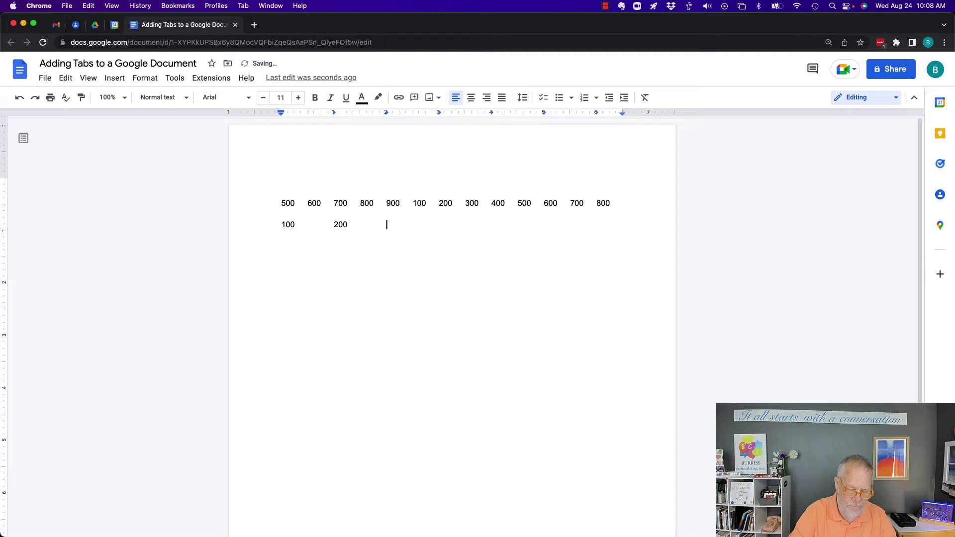
type("300\t400\t500\t600\t700")
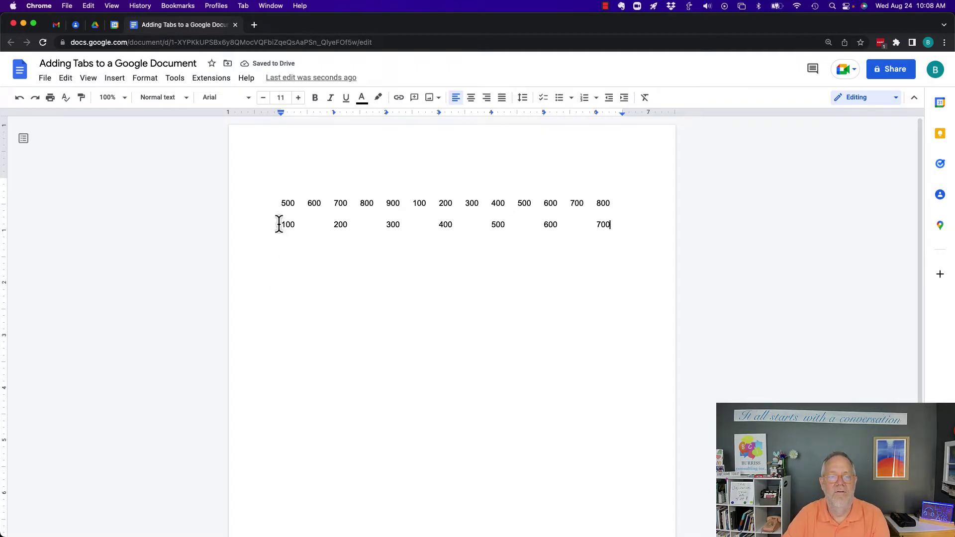
Add a new empty line after the row running from 100 to 700.
left_click_drag(279, 224, 607, 226)
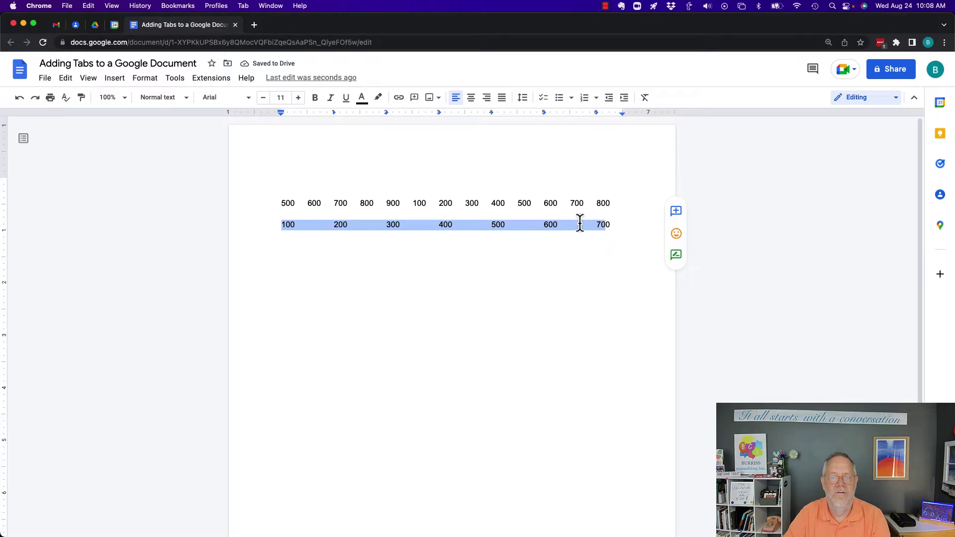
key("Left")
left_click(368, 225)
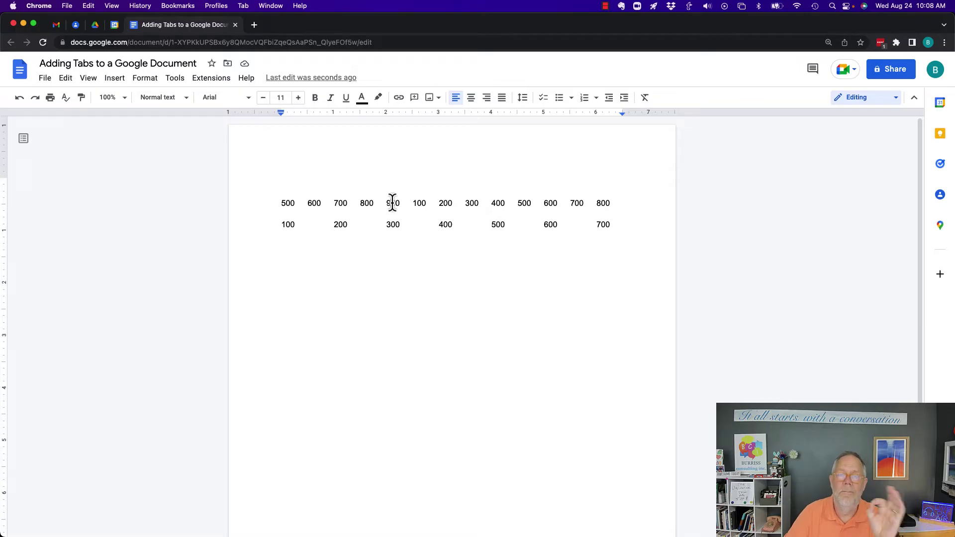
left_click(621, 225)
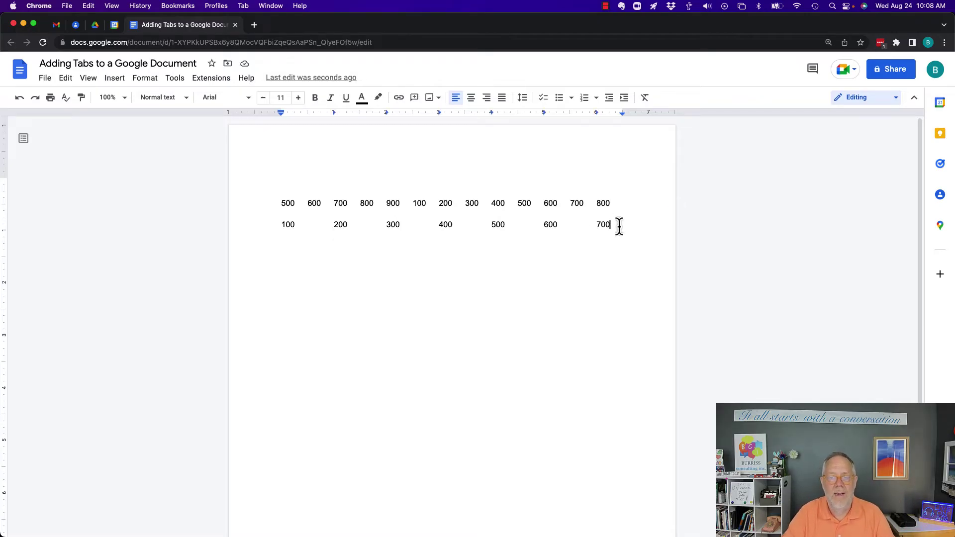
key("Return")
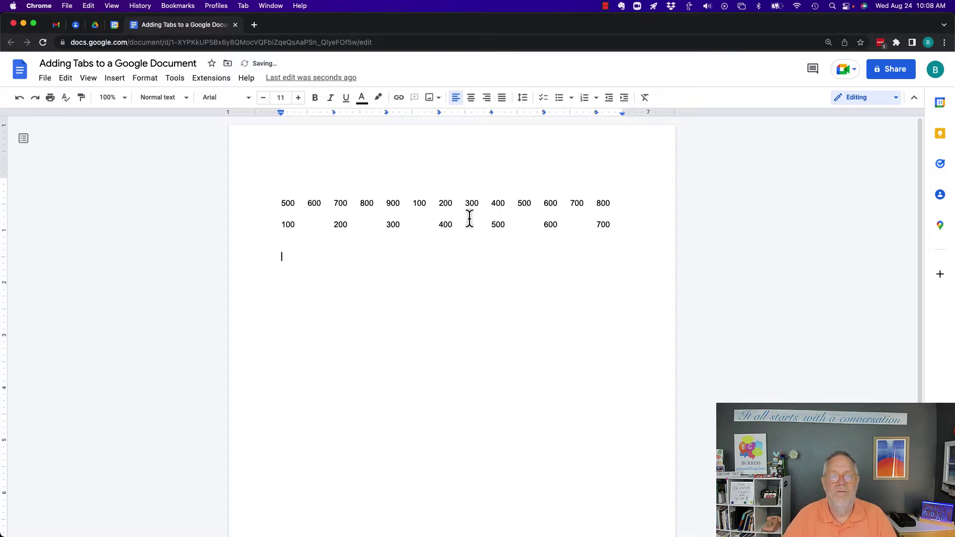
Copy the tab-stop formatting of the 100 to 700 row onto the first row of numbers with Paint format.
left_click_drag(281, 225, 615, 224)
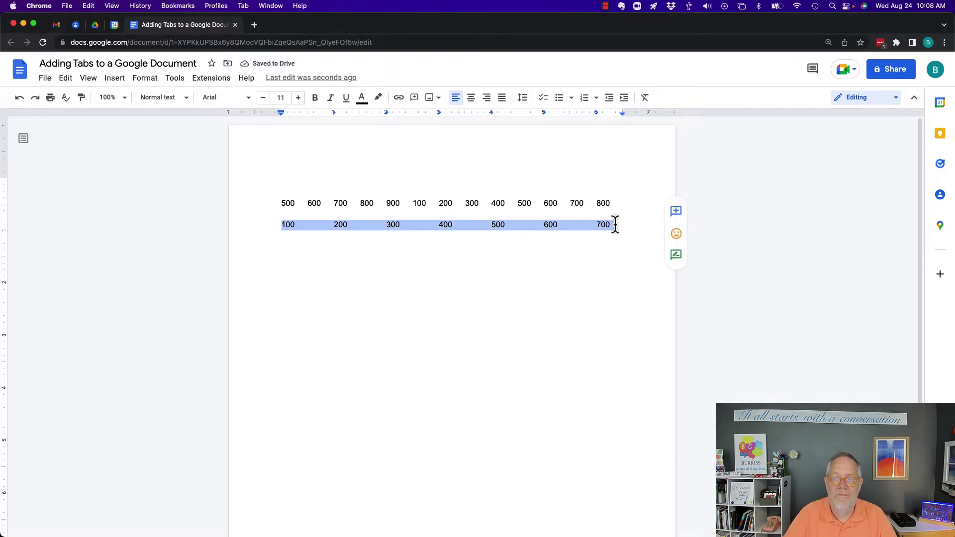
left_click(81, 99)
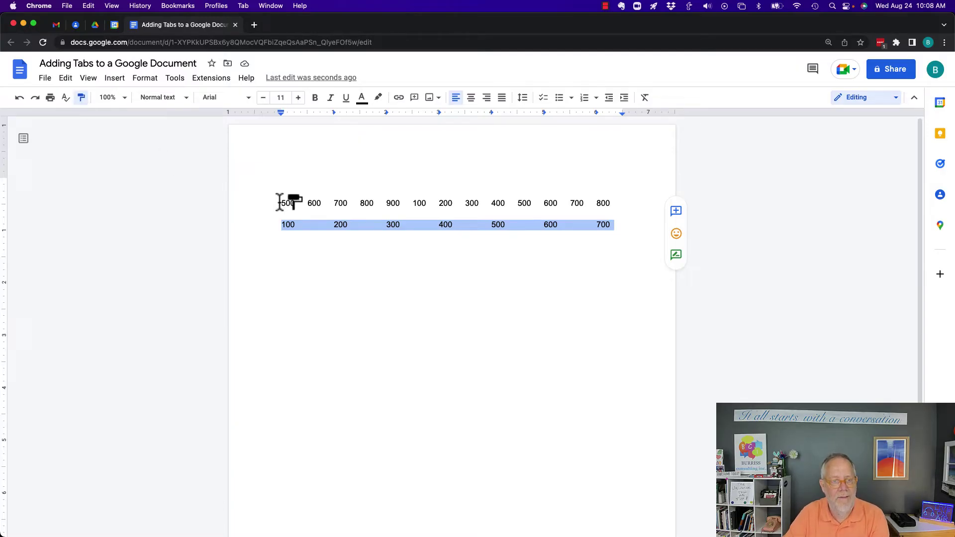
left_click_drag(282, 203, 631, 202)
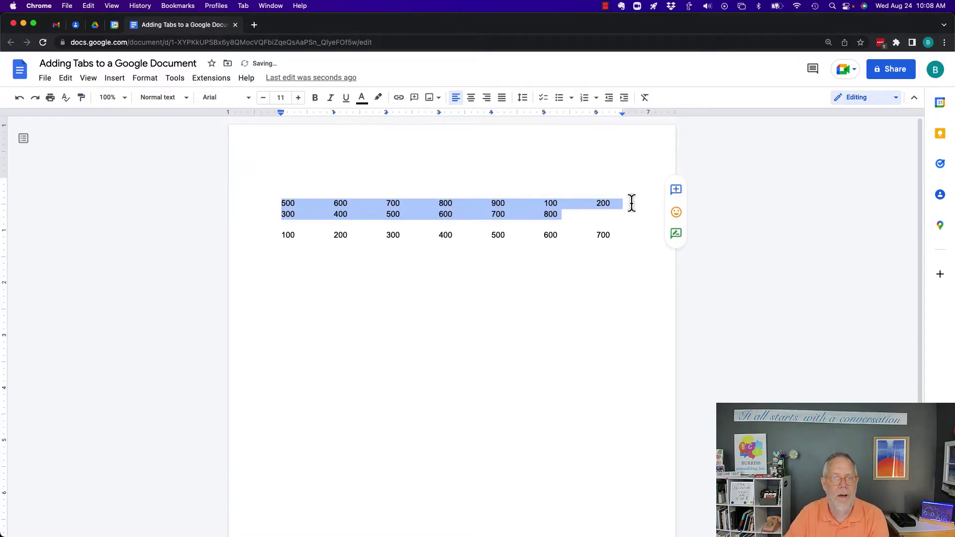
left_click(522, 275)
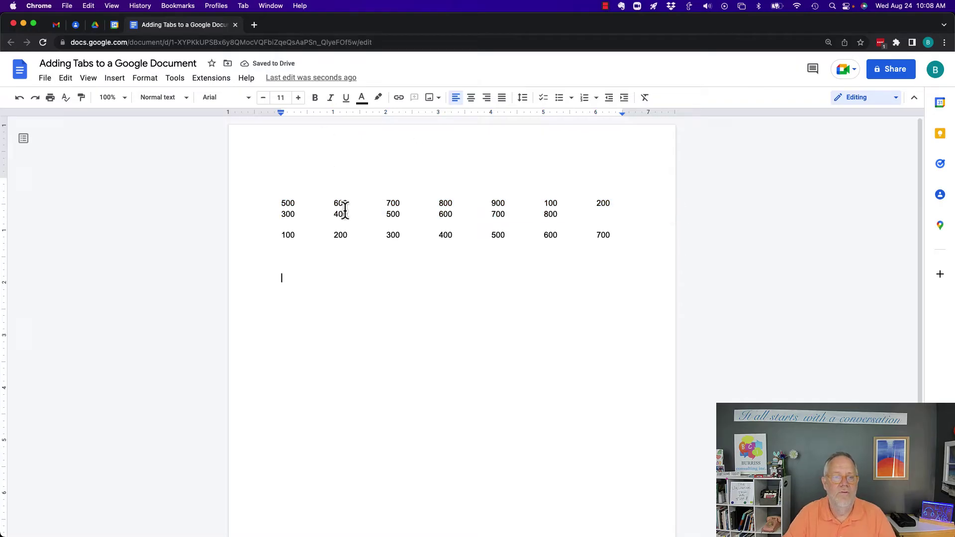
left_click(333, 235)
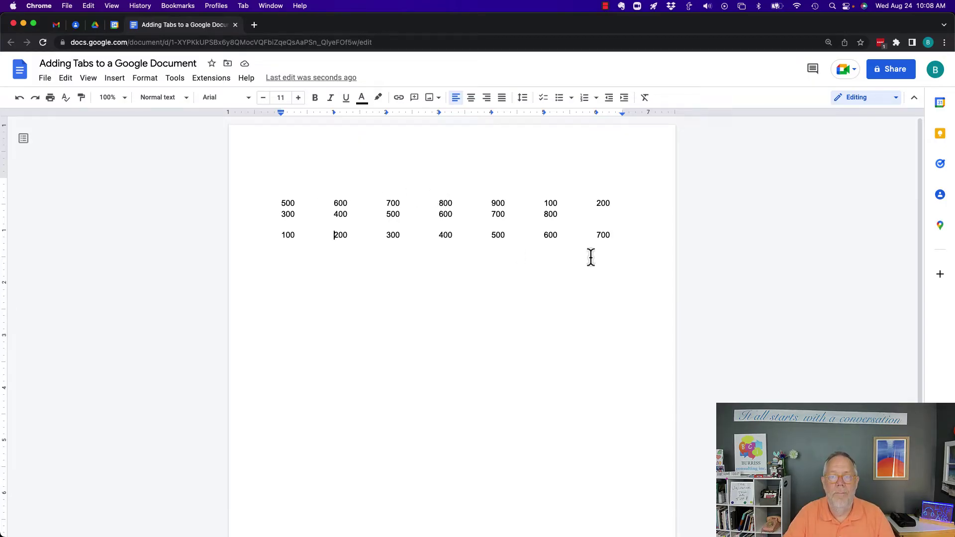
Below the 100 to 700 row, leave blank space and enter a tab-separated row: 10.5, 6.5, 7.5, 8.5, 9.5, 10.5.
left_click(623, 237)
key("Return")
key("Return")
key("Return")
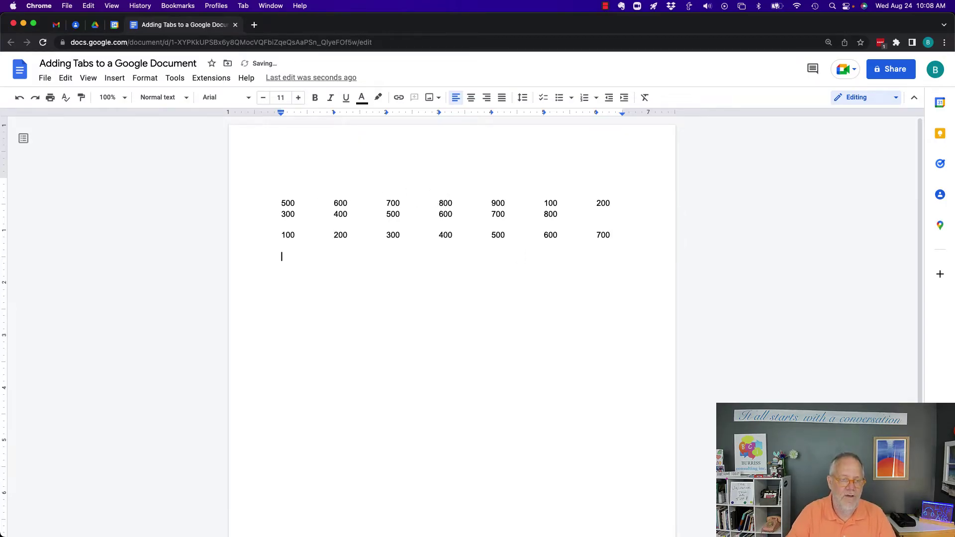
type("10.")
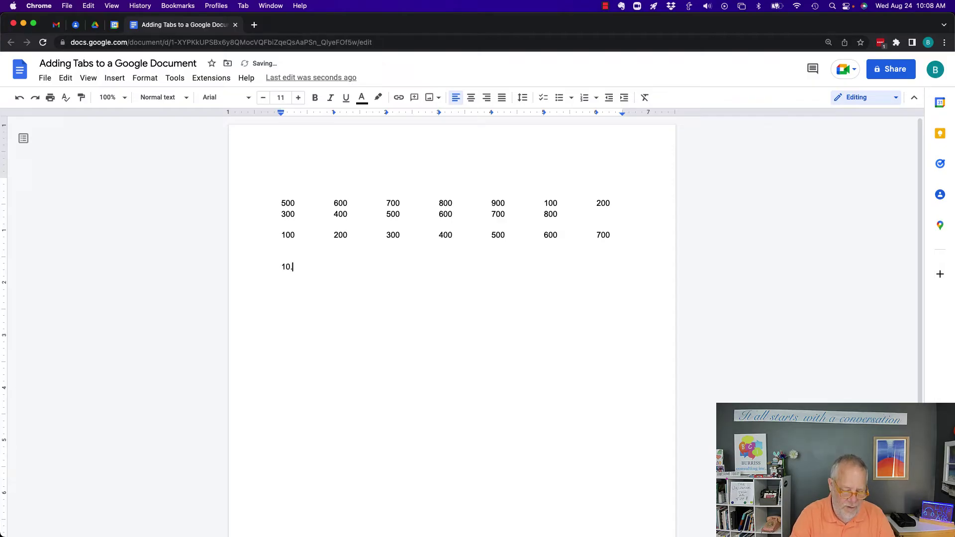
type("5\t6.5")
key("Tab")
type("7.5")
key("Tab")
type("8.5")
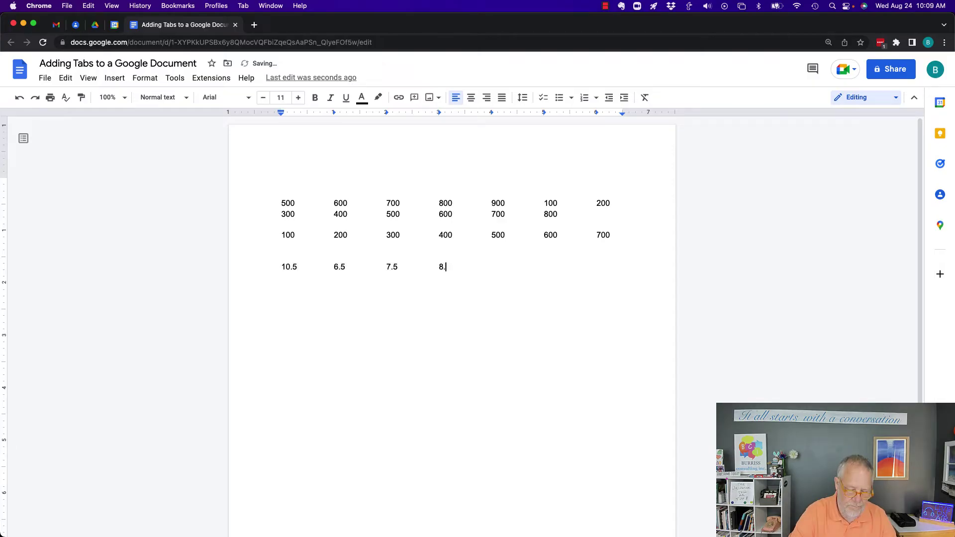
key("Tab")
type("9.5")
key("Tab")
type("10.5")
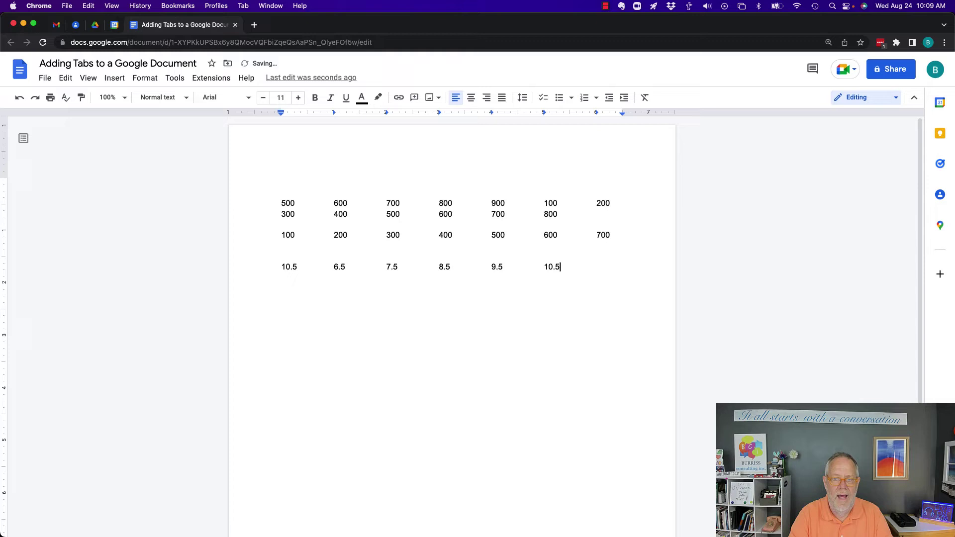
Continue the decimal numbers on the following line with tab-separated 1.5, 10.5 and 100.5.
key("Return")
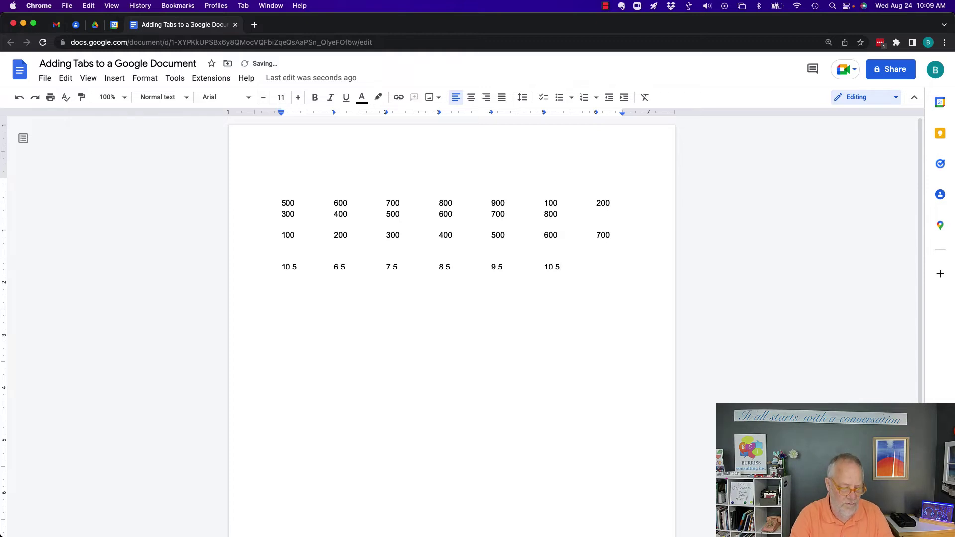
type("1.5")
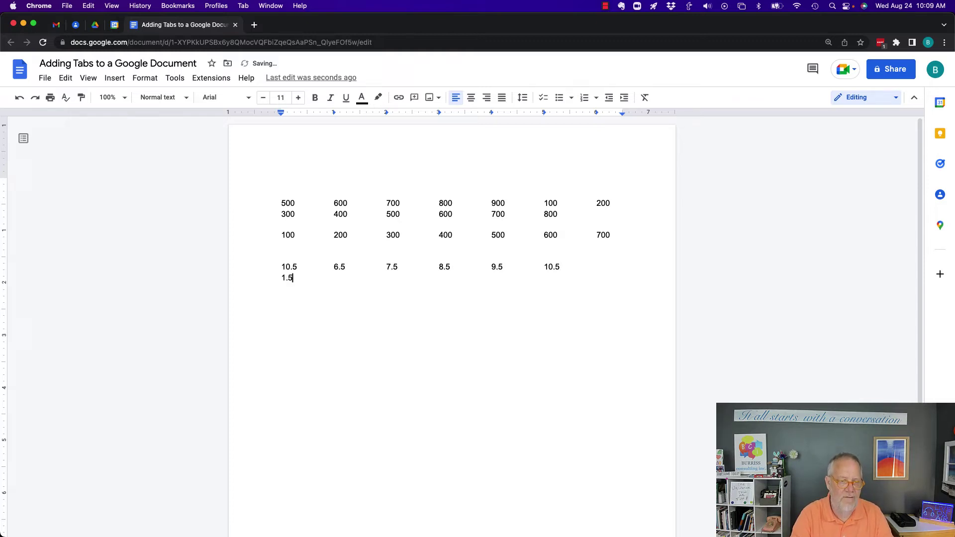
key("Tab")
type("10.5\t")
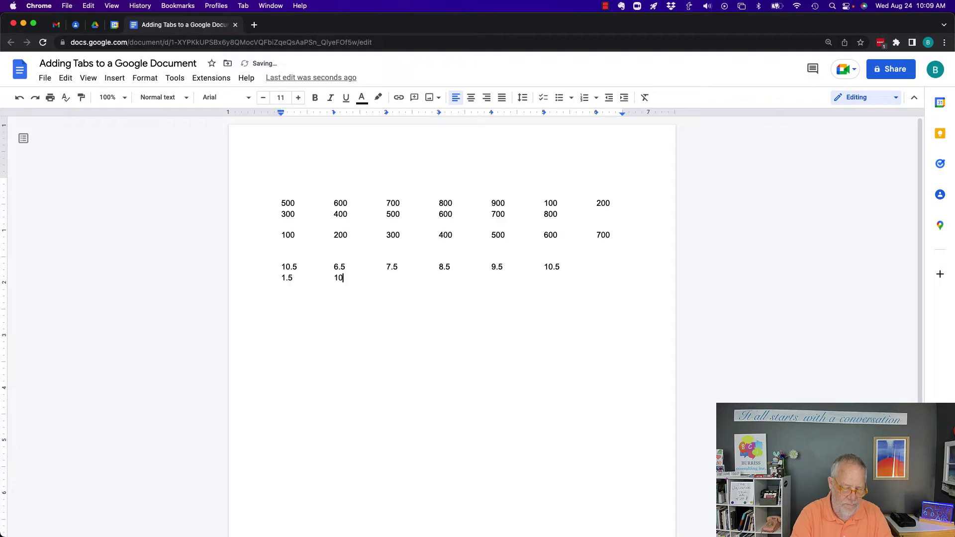
type("100.5")
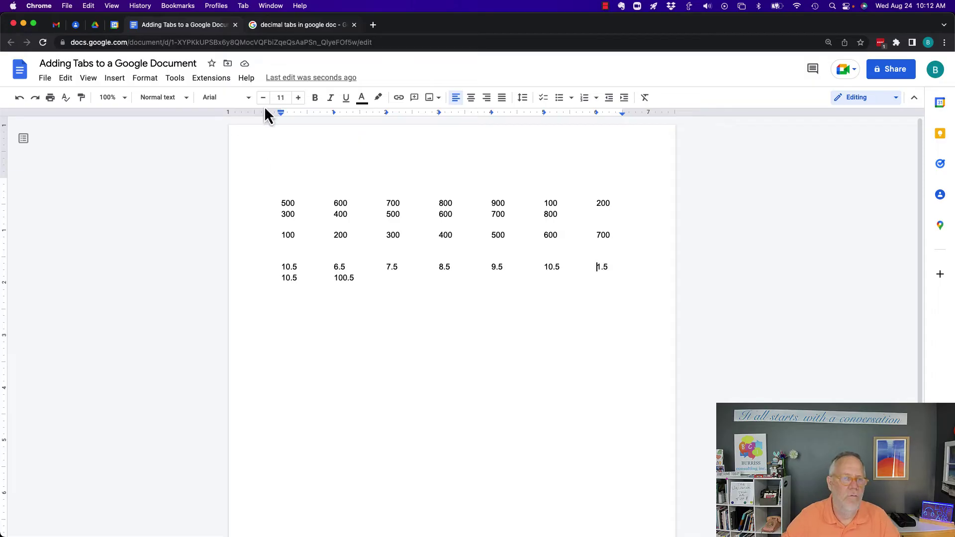
Remove the tab-stops at 1, 2, 3, 4, 5 and 6 inches from the paragraph of decimal numbers.
left_click(364, 113)
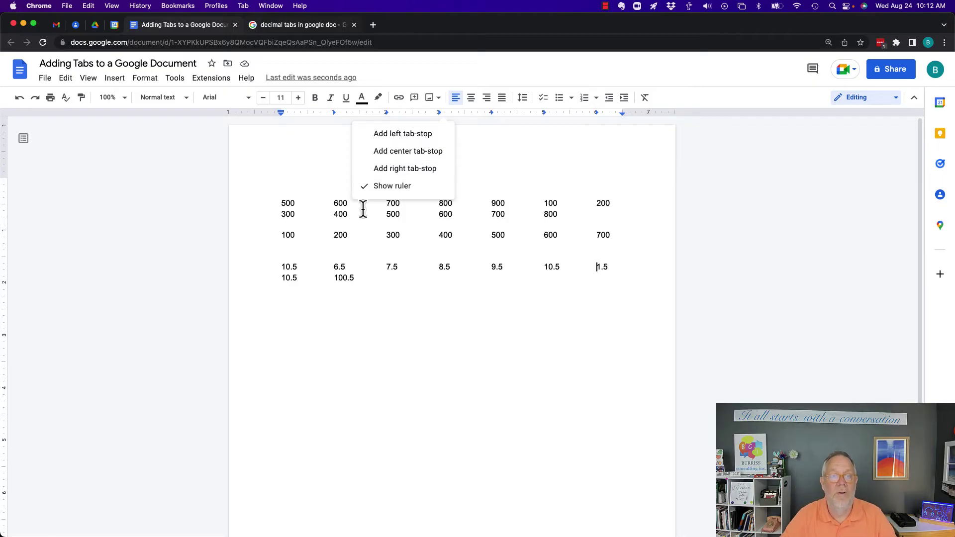
triple_click(302, 268)
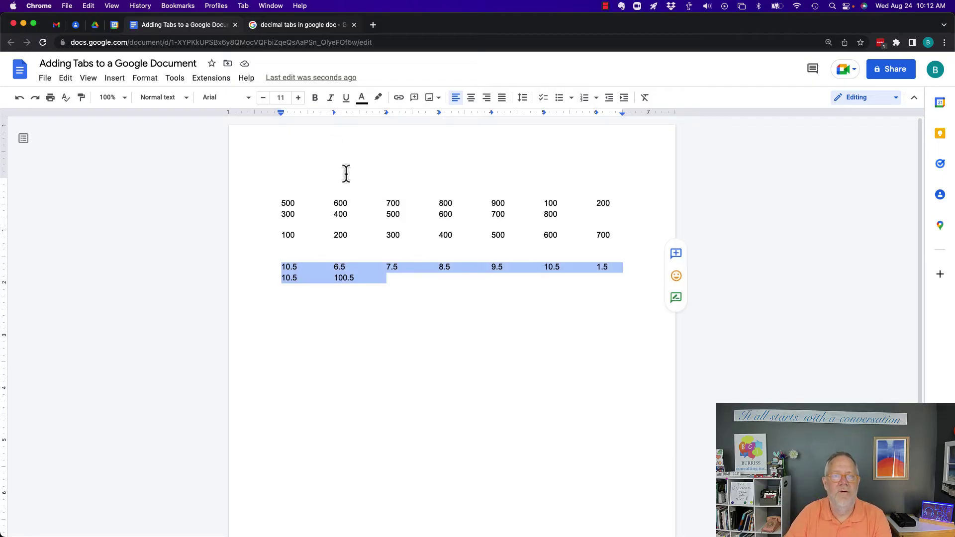
left_click_drag(333, 112, 331, 146)
left_click_drag(387, 112, 386, 145)
left_click_drag(439, 113, 439, 144)
left_click_drag(492, 112, 492, 142)
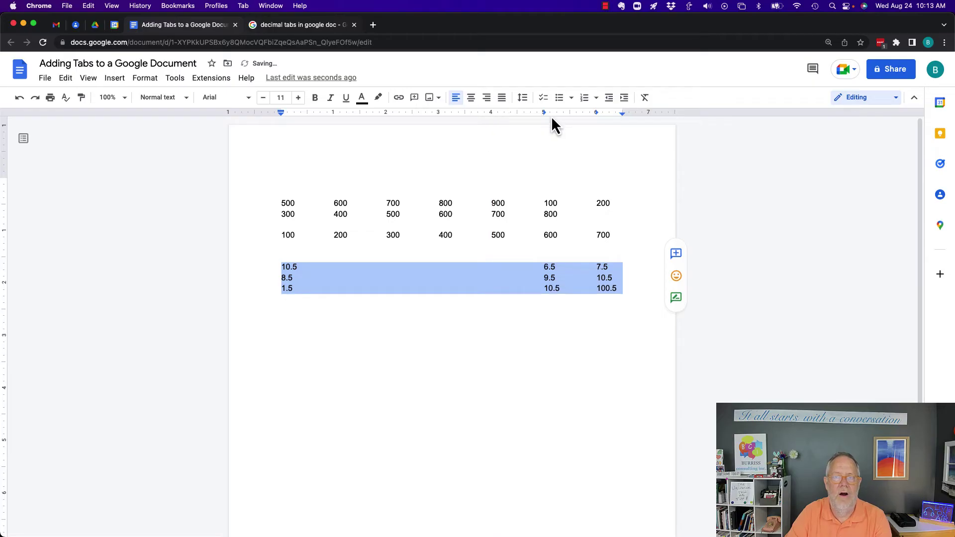
left_click_drag(544, 114, 544, 142)
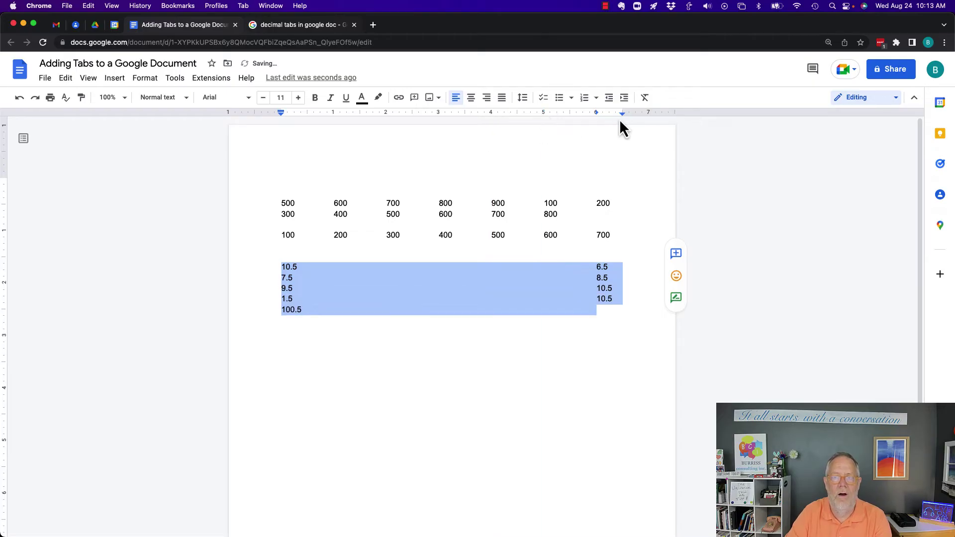
left_click_drag(597, 113, 597, 147)
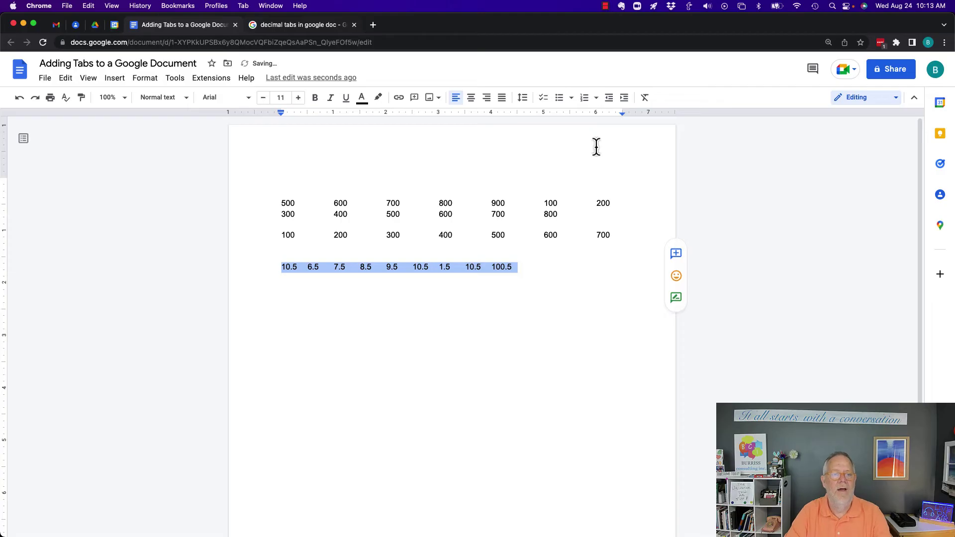
Add right tab-stops at 1, 2, 3, 4, 5 and about 6 inches to the paragraph of decimal numbers.
left_click(332, 112)
left_click(361, 169)
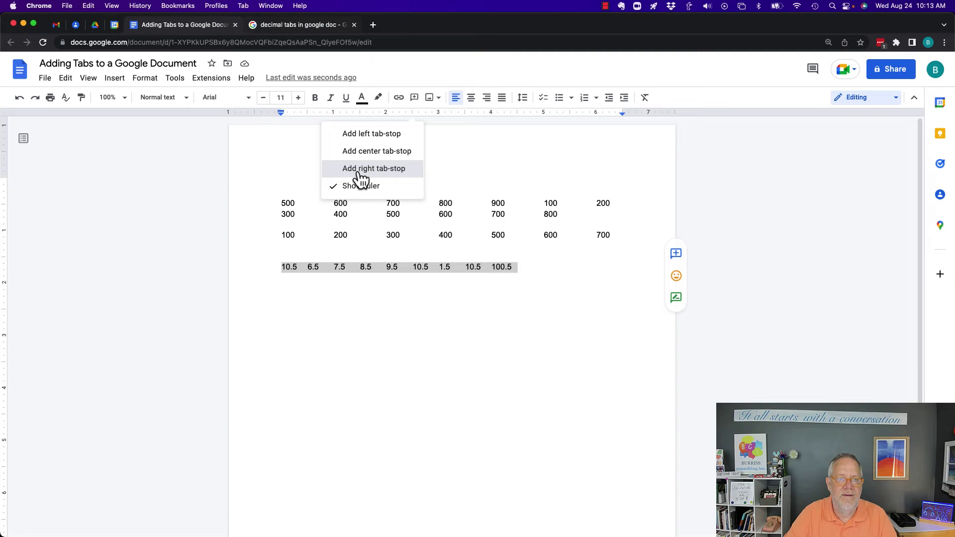
left_click(386, 113)
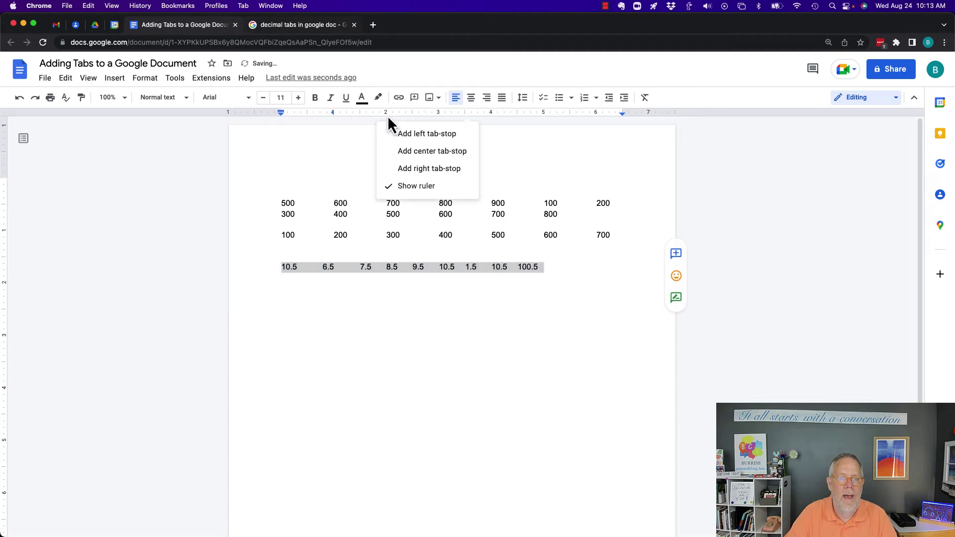
left_click(404, 168)
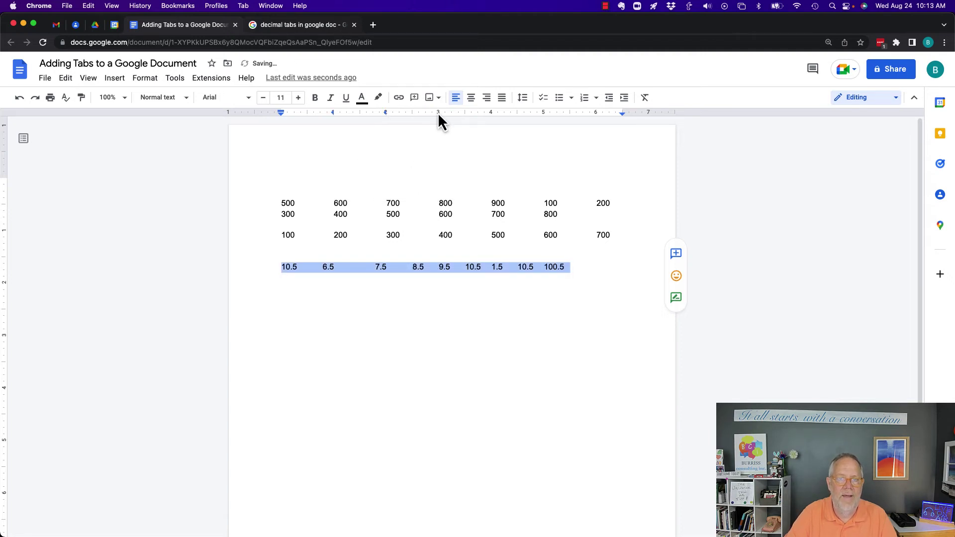
left_click(438, 112)
left_click(456, 167)
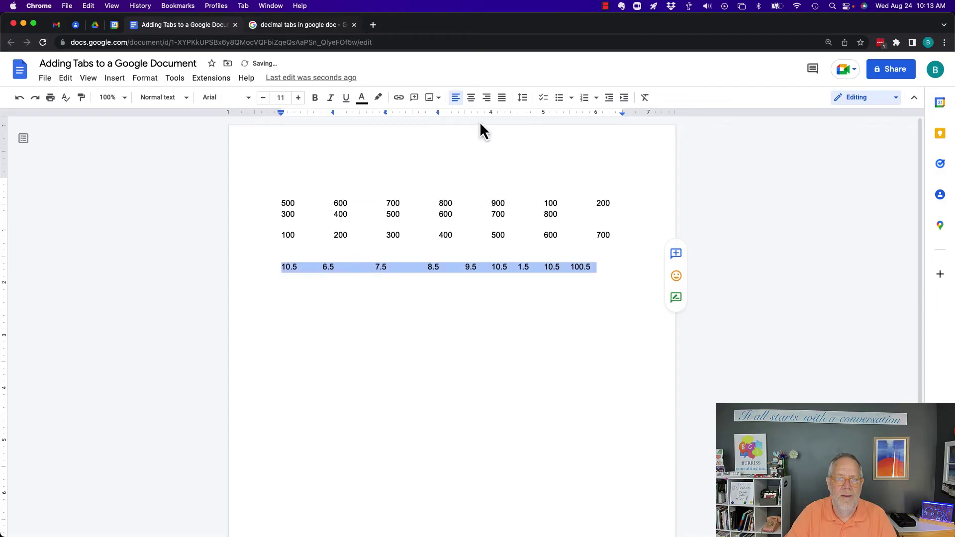
left_click(493, 113)
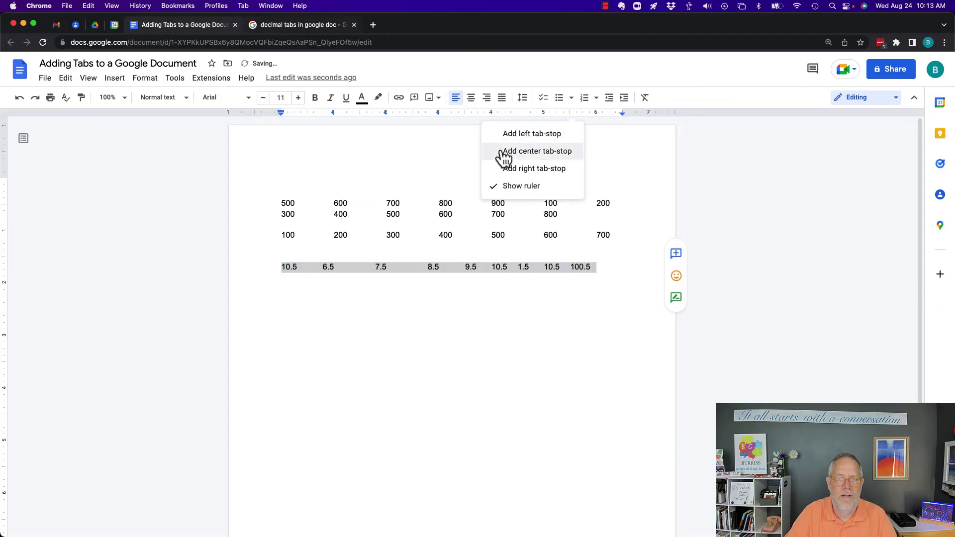
left_click(544, 113)
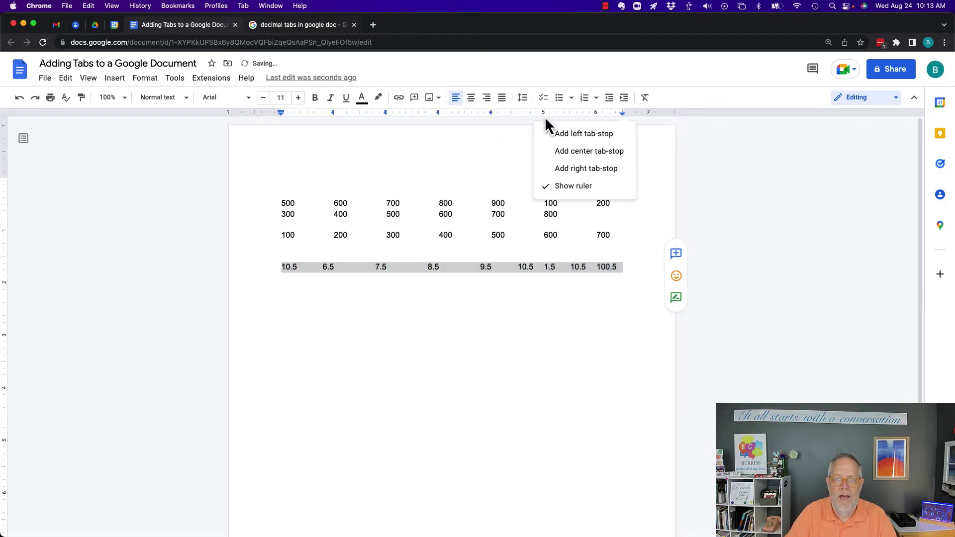
left_click(559, 173)
left_click(594, 112)
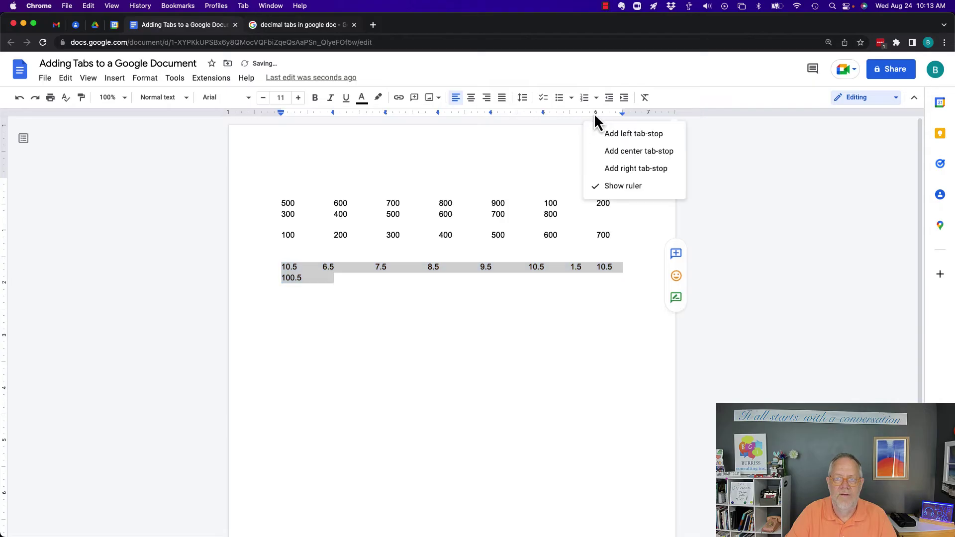
left_click(600, 172)
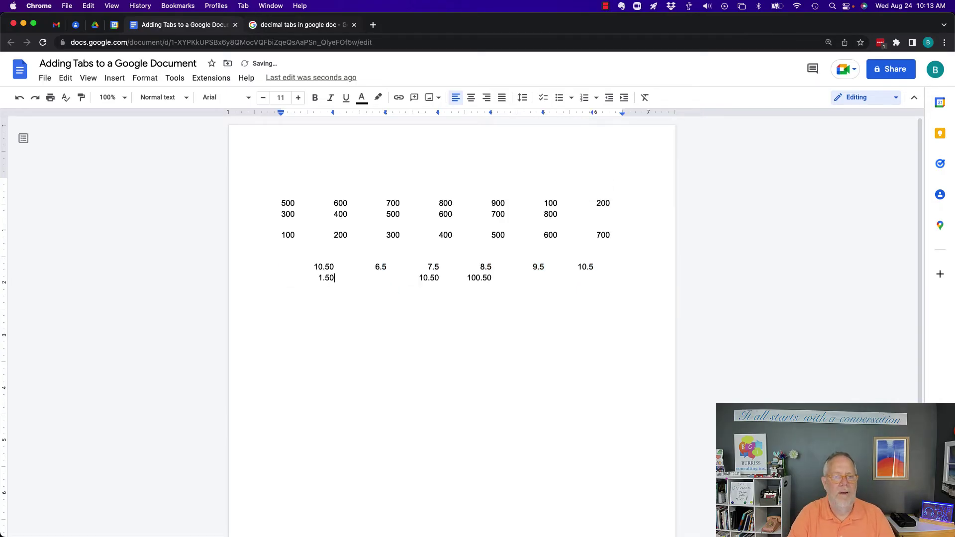
Remove the extra tab in the second decimal row and complete it with tab-separated 76.89, 56.90 and 765.00.
key("BackSpace")
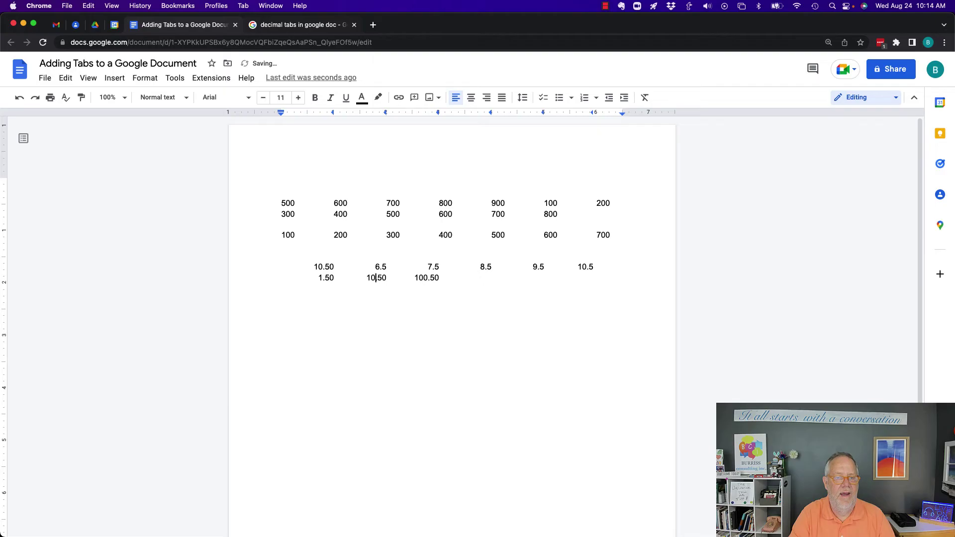
left_click(440, 278)
key("Tab")
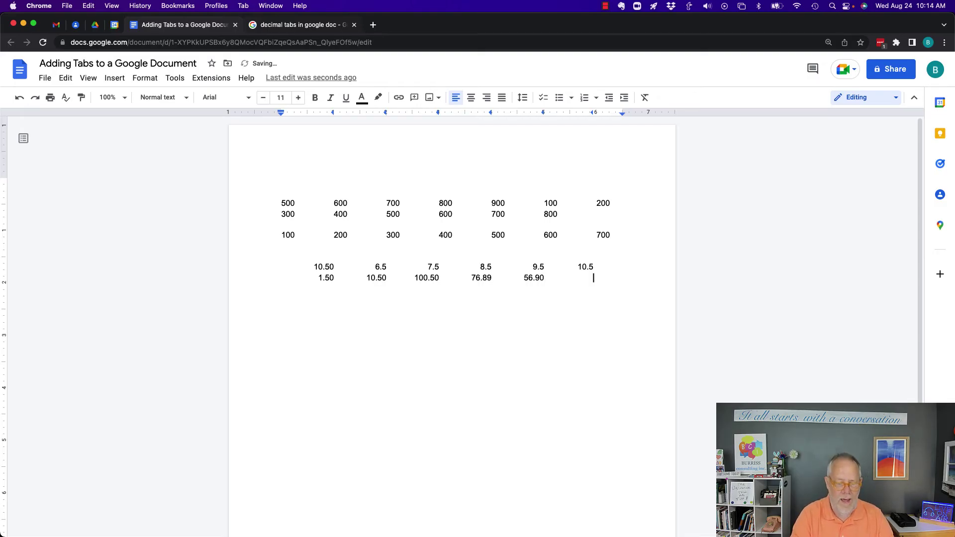
type(".00")
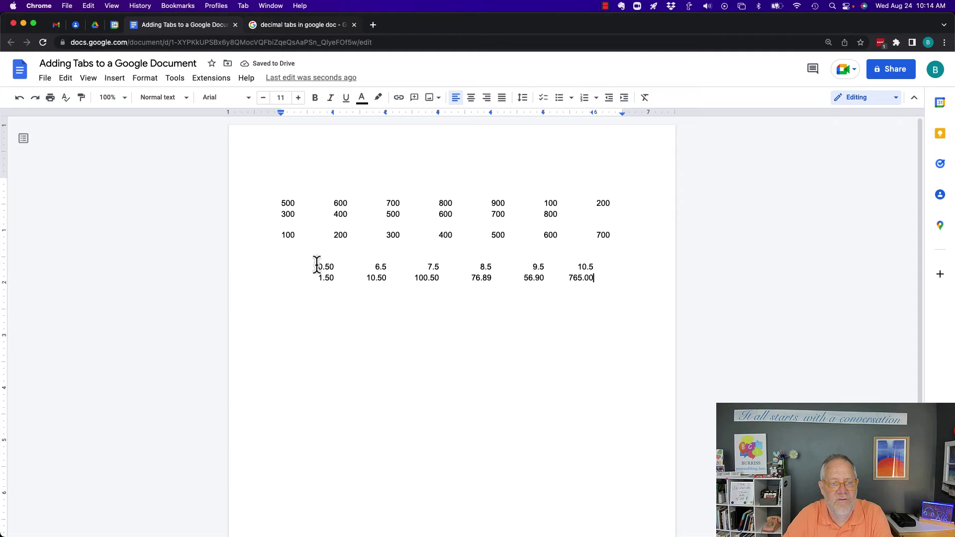
Give the remaining numbers in the first decimal row two decimals: 6.50, 7.50, 8.50, 9.50 and 10.50.
left_click_drag(317, 256, 403, 291)
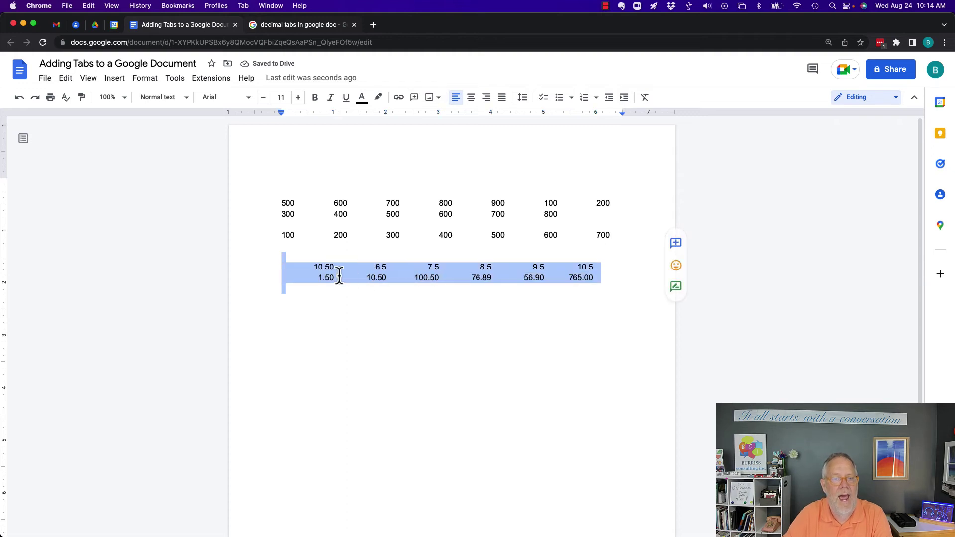
left_click(386, 267)
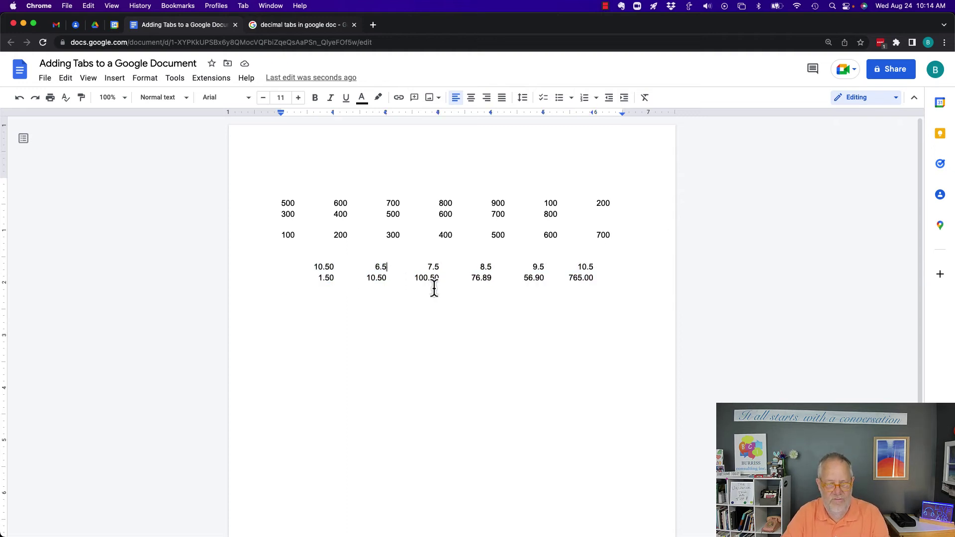
type("0")
left_click(440, 267)
type("0")
left_click(492, 267)
type("0")
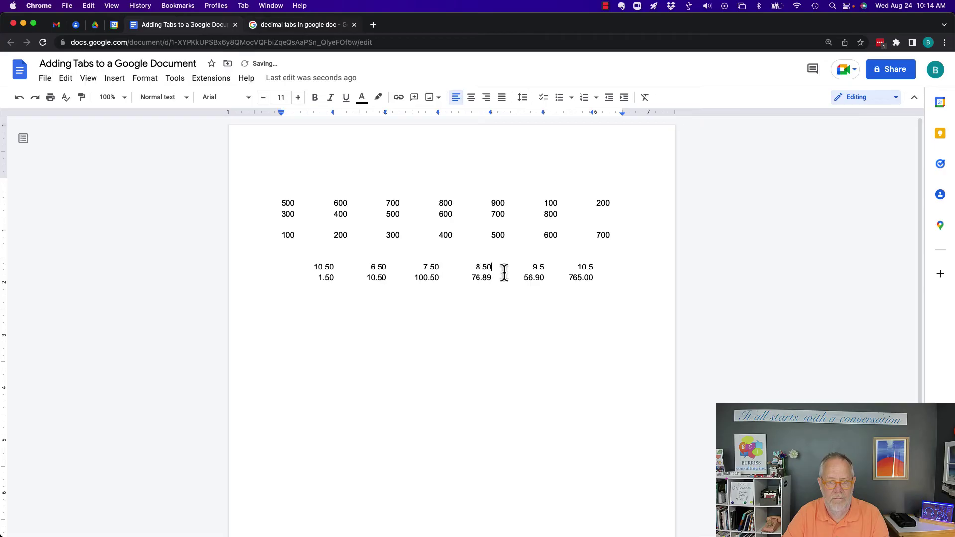
left_click(545, 268)
type("0")
left_click(594, 268)
type("0")
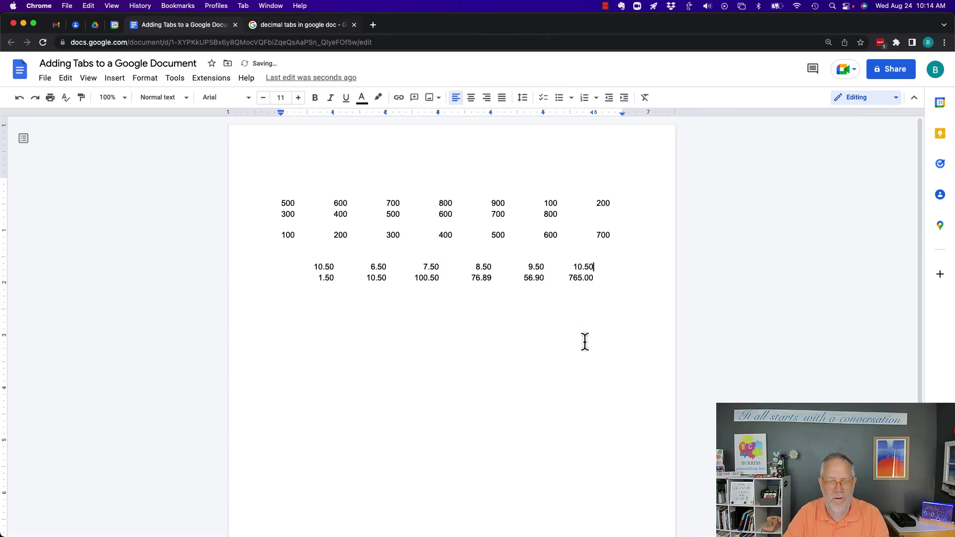
left_click_drag(312, 267, 576, 279)
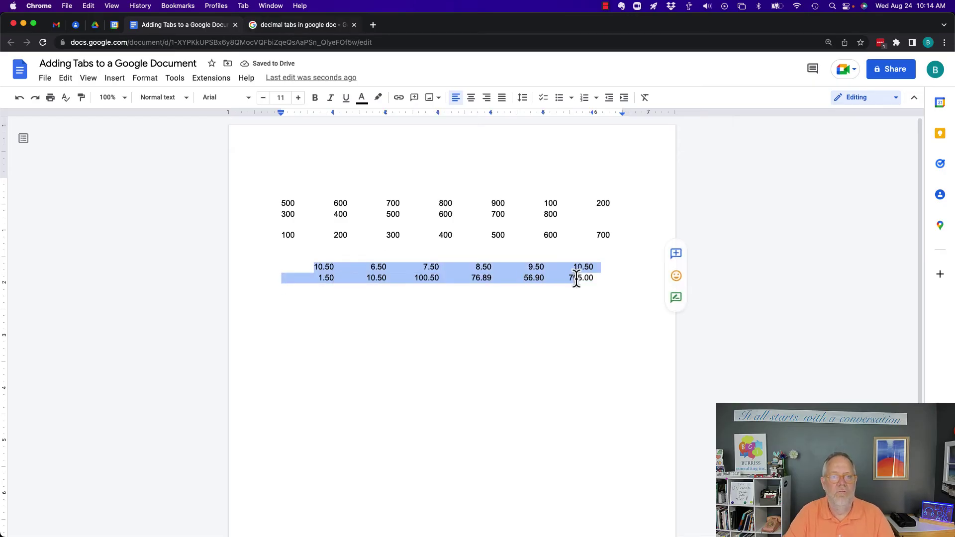
left_click(505, 325)
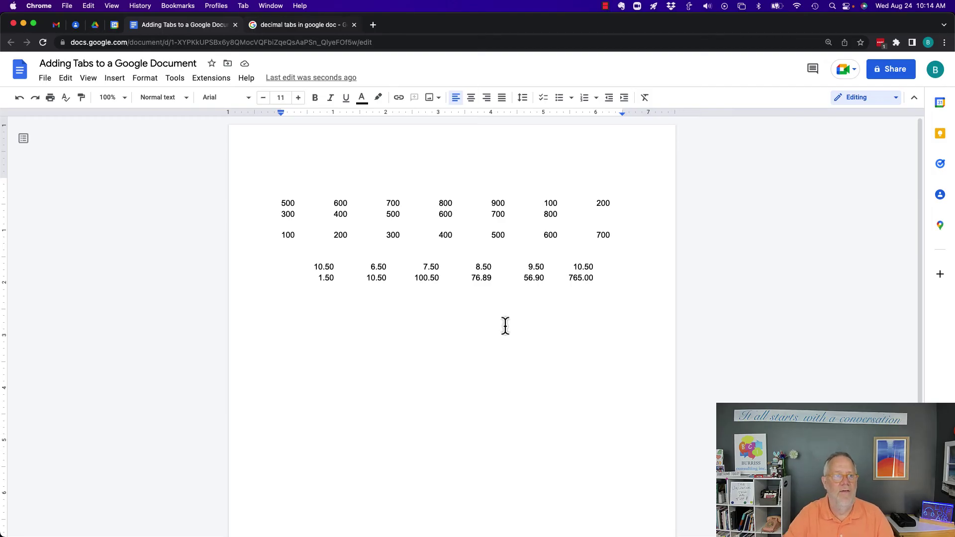
Below the second decimal row, enter a tab-aligned row: 5678.00, 876540.00, 343.00, 123.09, 987.09, 456.23.
left_click(608, 278)
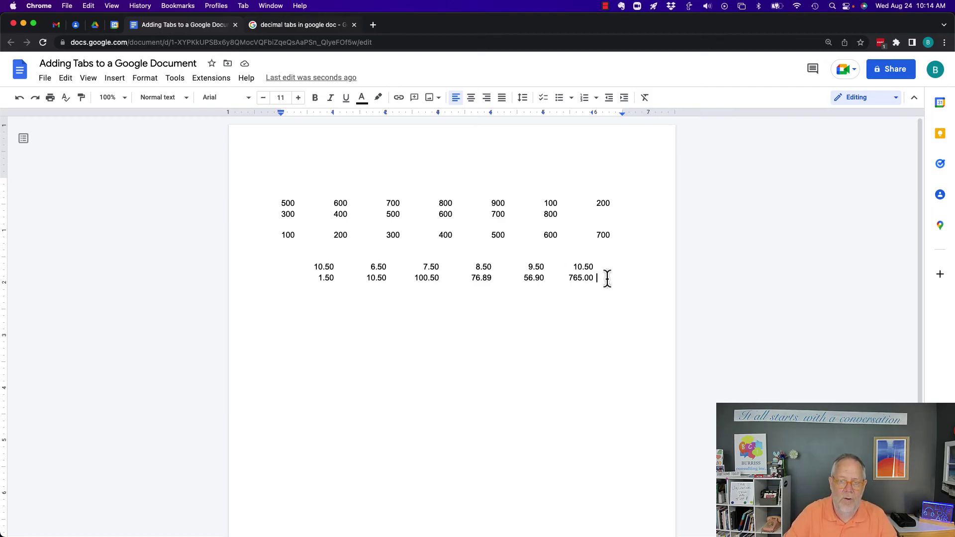
key("Return")
key("Tab")
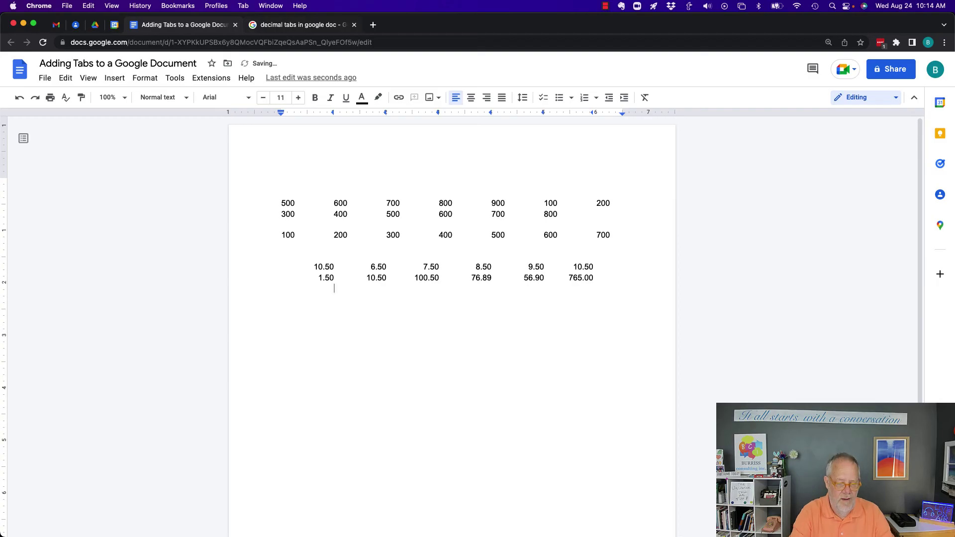
type("5678")
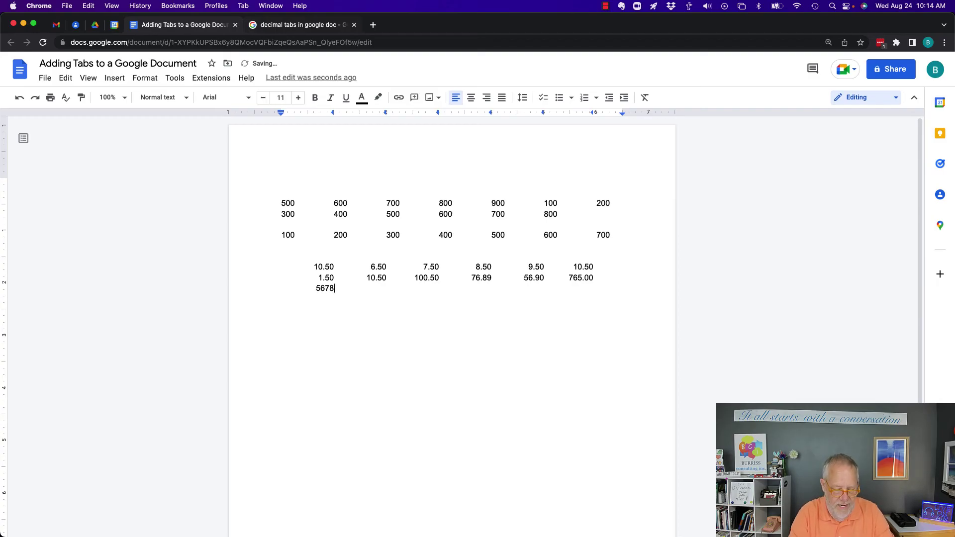
type(".00 ")
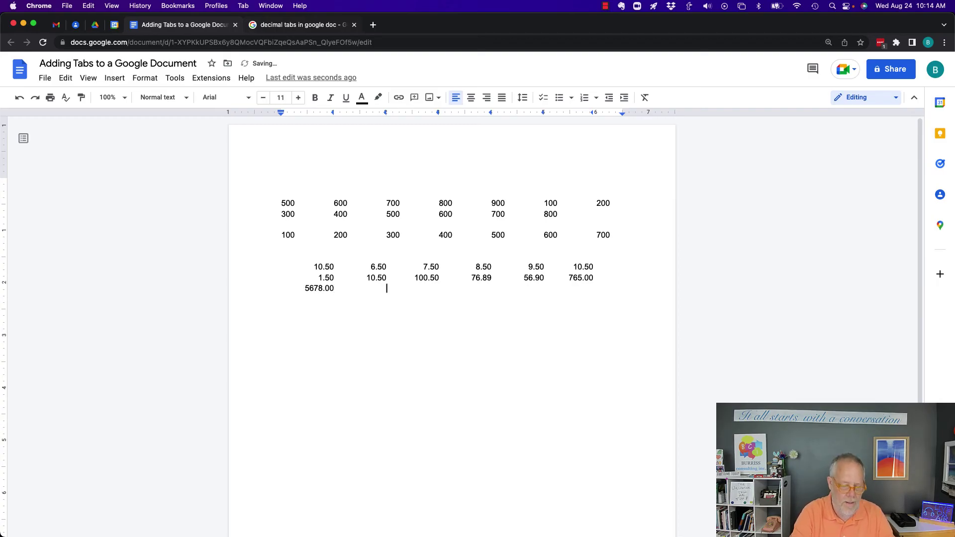
type("876540.00")
key("Tab")
type("343.")
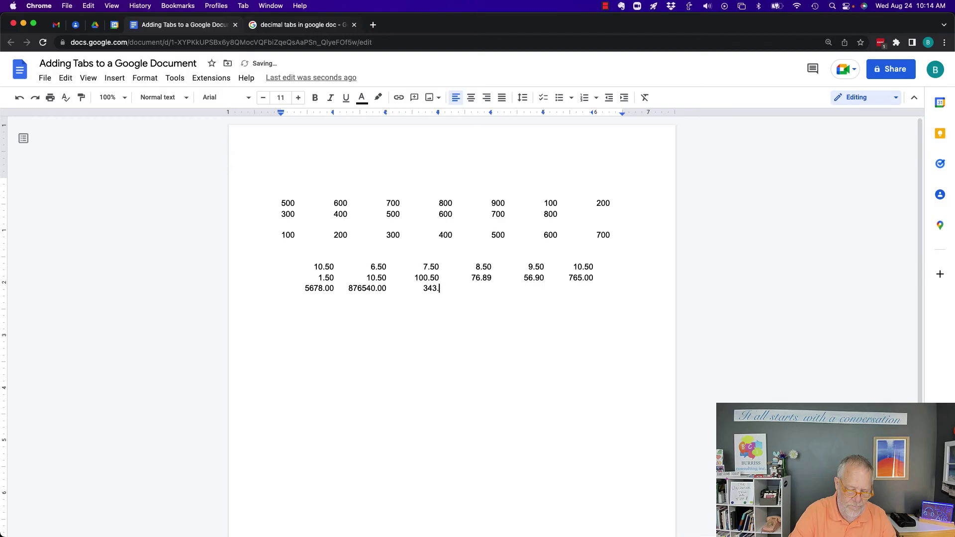
type("00")
key("Tab")
type("123.09")
key("Tab")
type("987.09")
key("Tab")
type("456.23")
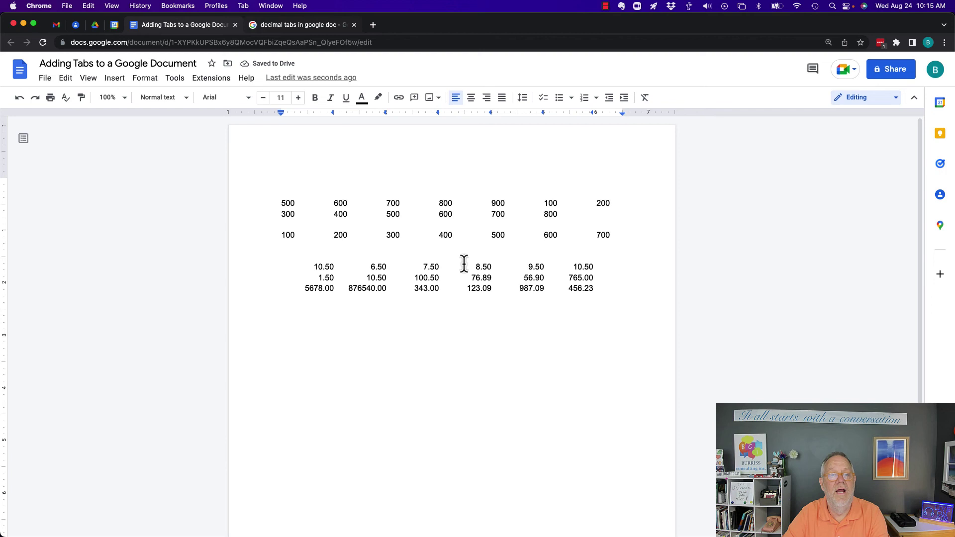
For all three decimal rows, shift the last three right tab-stops to about 4.1, 5.2 and 6.2 inches.
left_click_drag(284, 265, 608, 290)
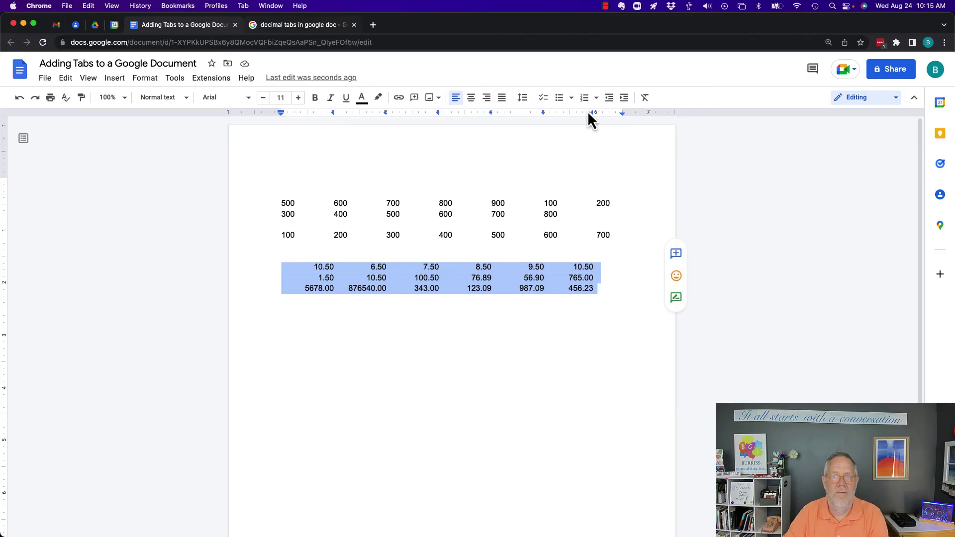
left_click_drag(593, 113, 605, 115)
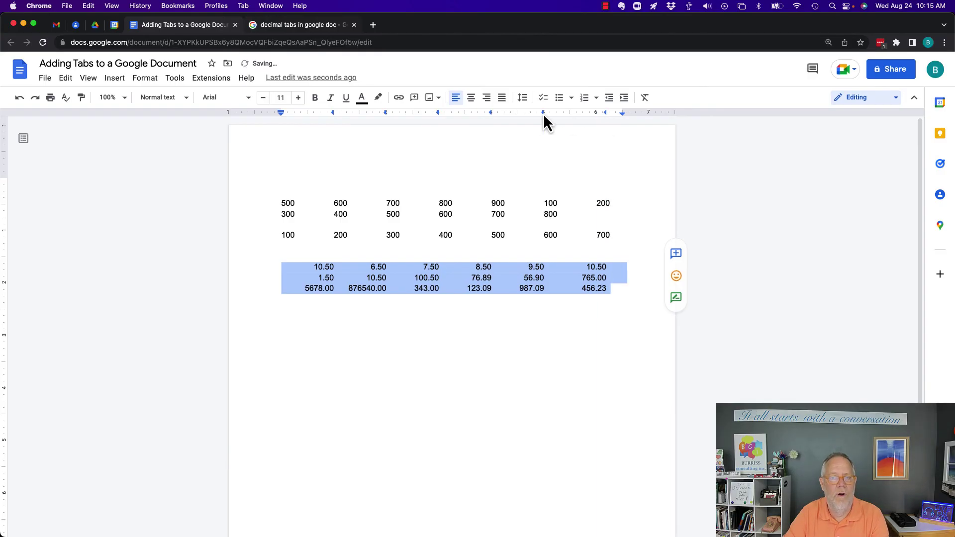
left_click_drag(543, 114, 552, 113)
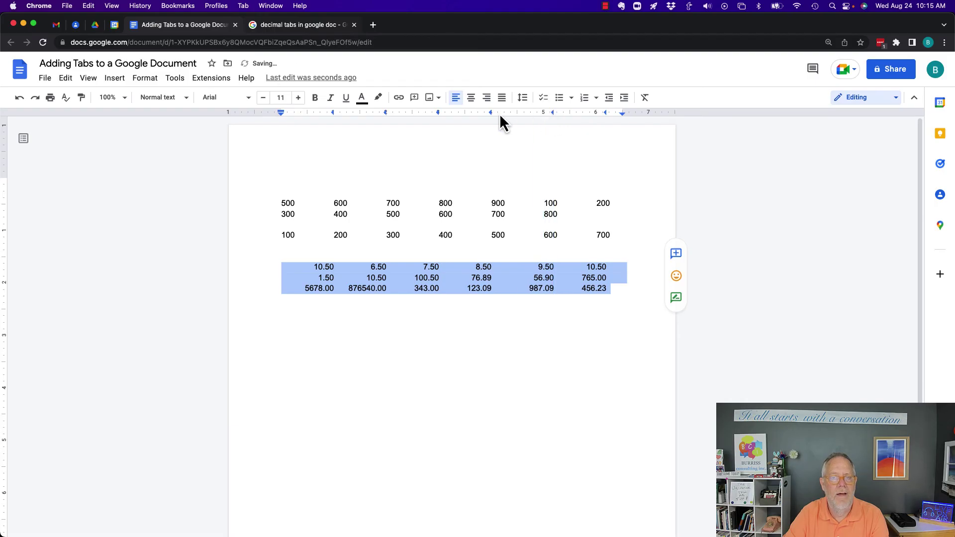
left_click_drag(490, 114, 497, 113)
Remove the 6-inch tab-stop from the 100 to 700 row and add a left tab-stop back at 6 inches.
left_click(552, 231)
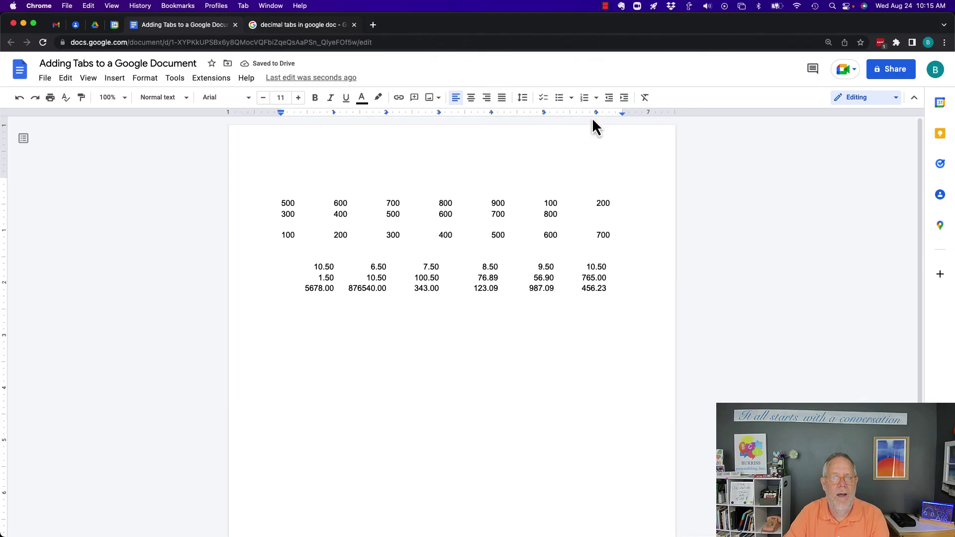
left_click_drag(597, 117, 599, 143)
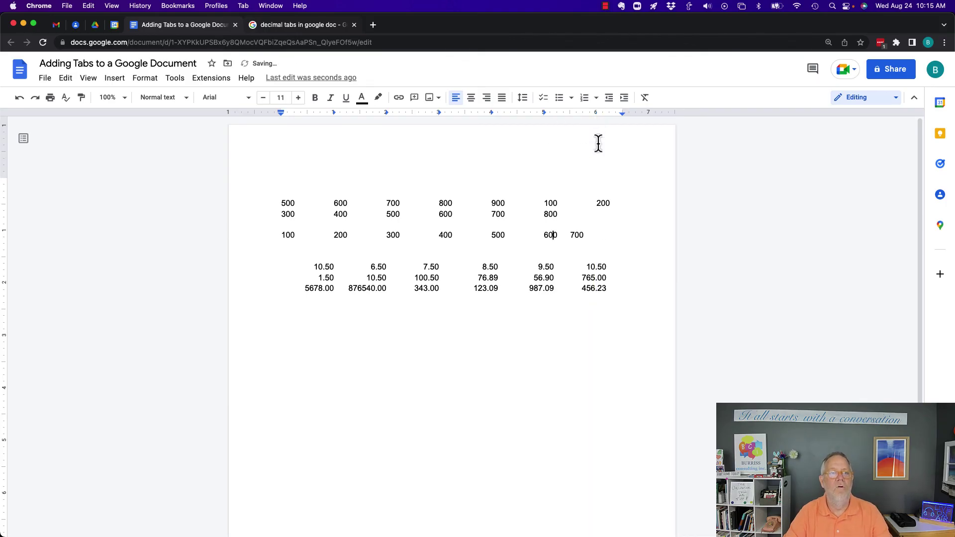
left_click(596, 113)
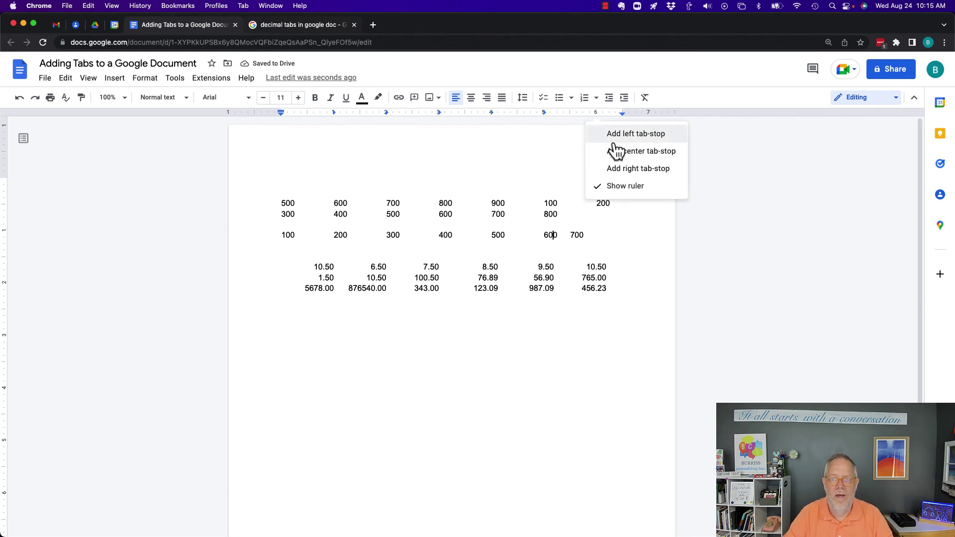
left_click(617, 134)
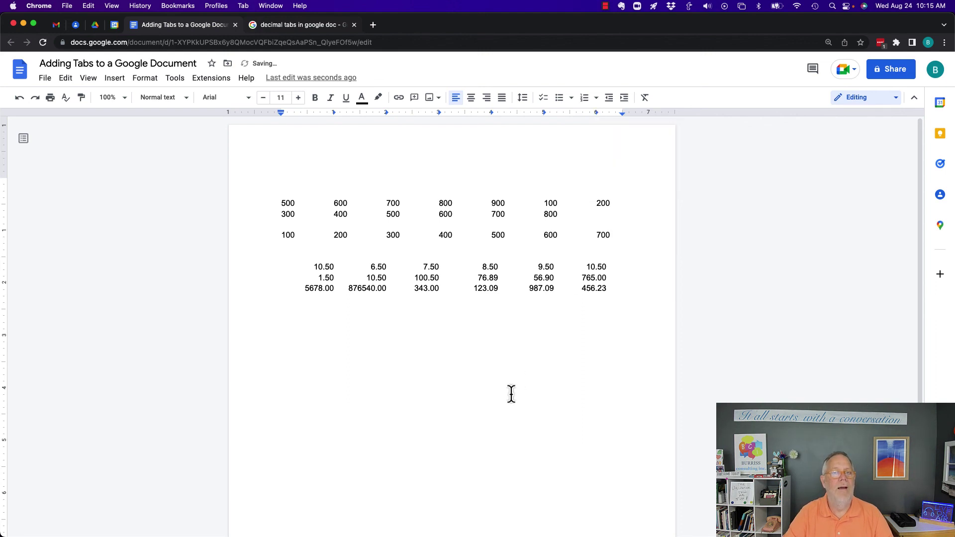